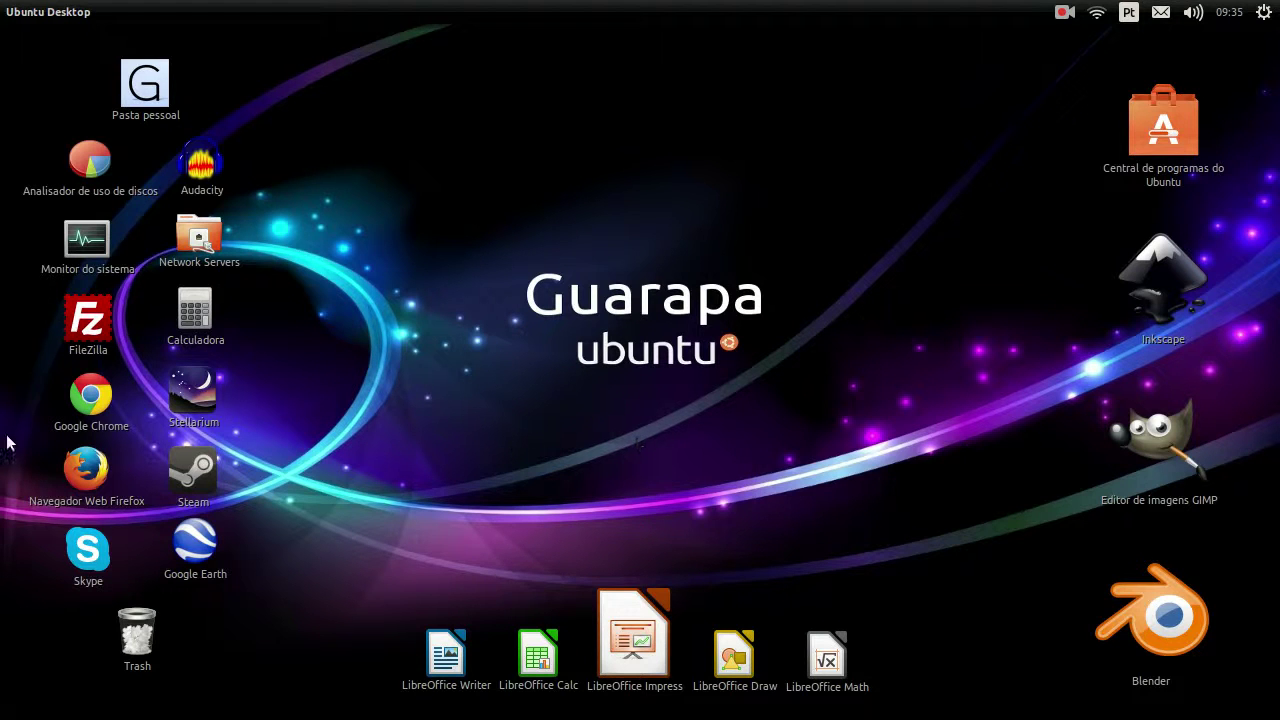
Open the Ubuntu Software Center (Central de programas do Ubuntu)
{"action": "mouse_move", "coordinate": [5, 440]}
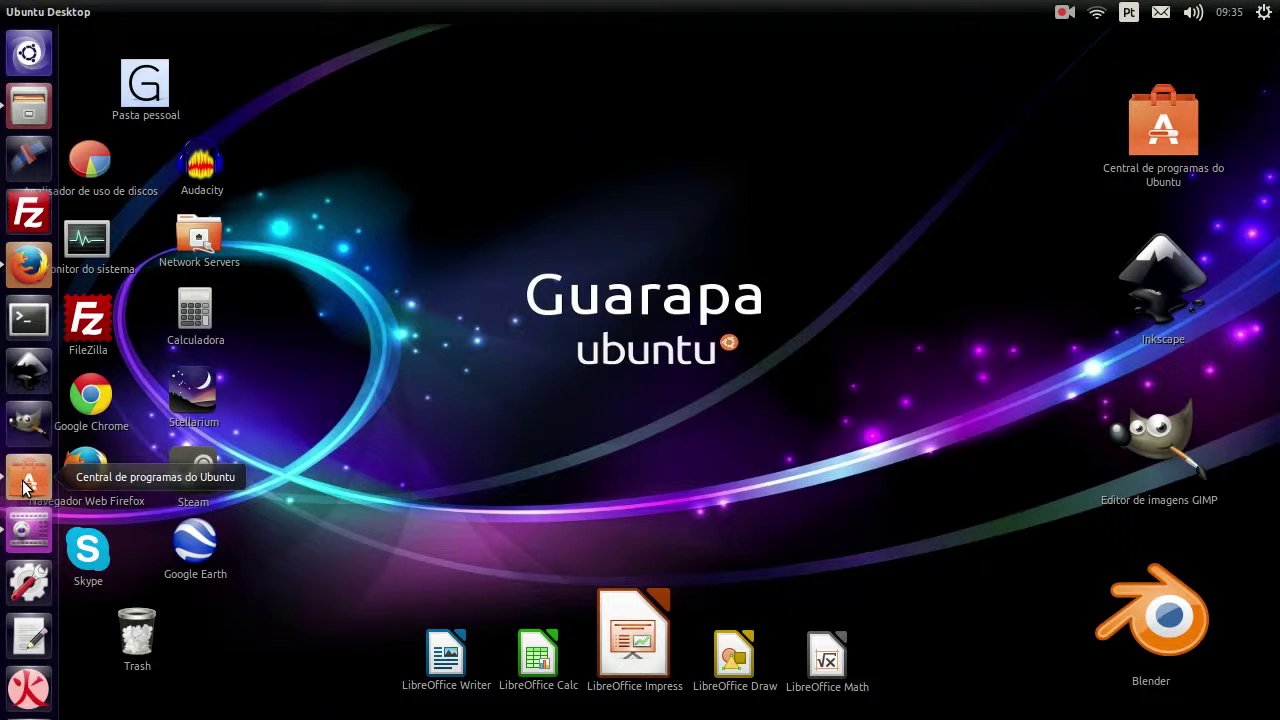
{"action": "left_click", "coordinate": [29, 53]}
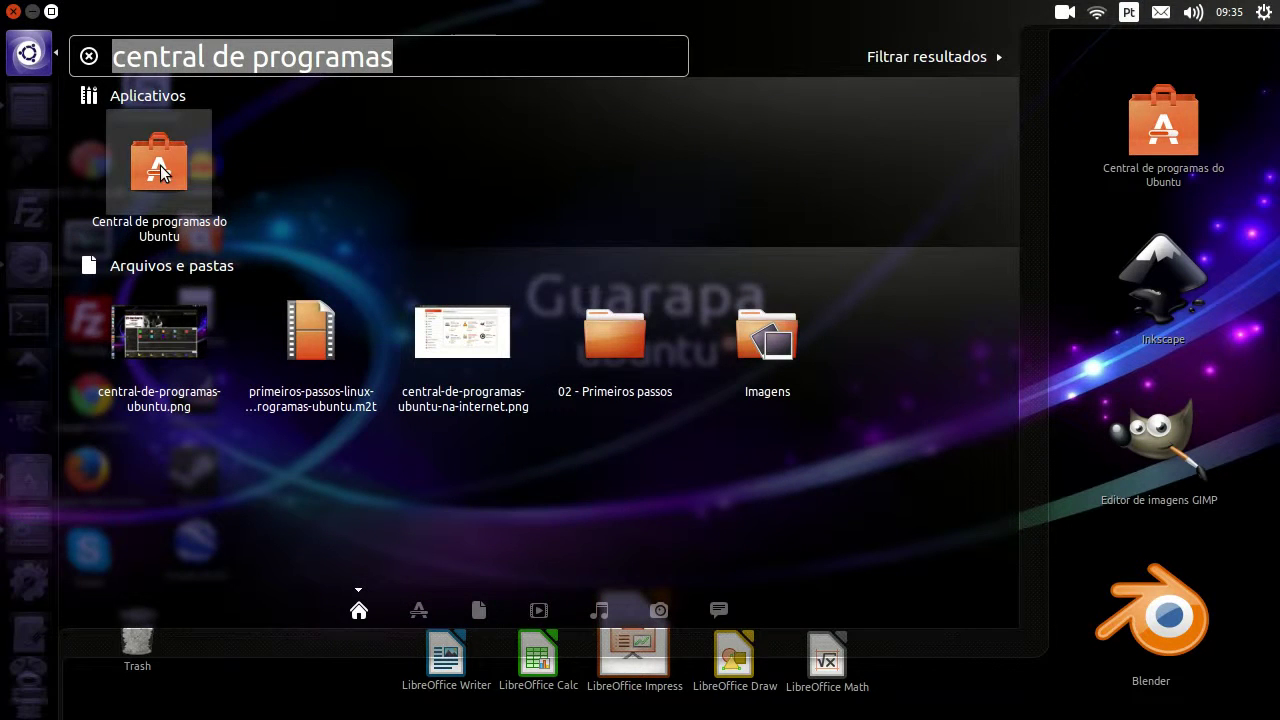
{"action": "key", "text": "Return"}
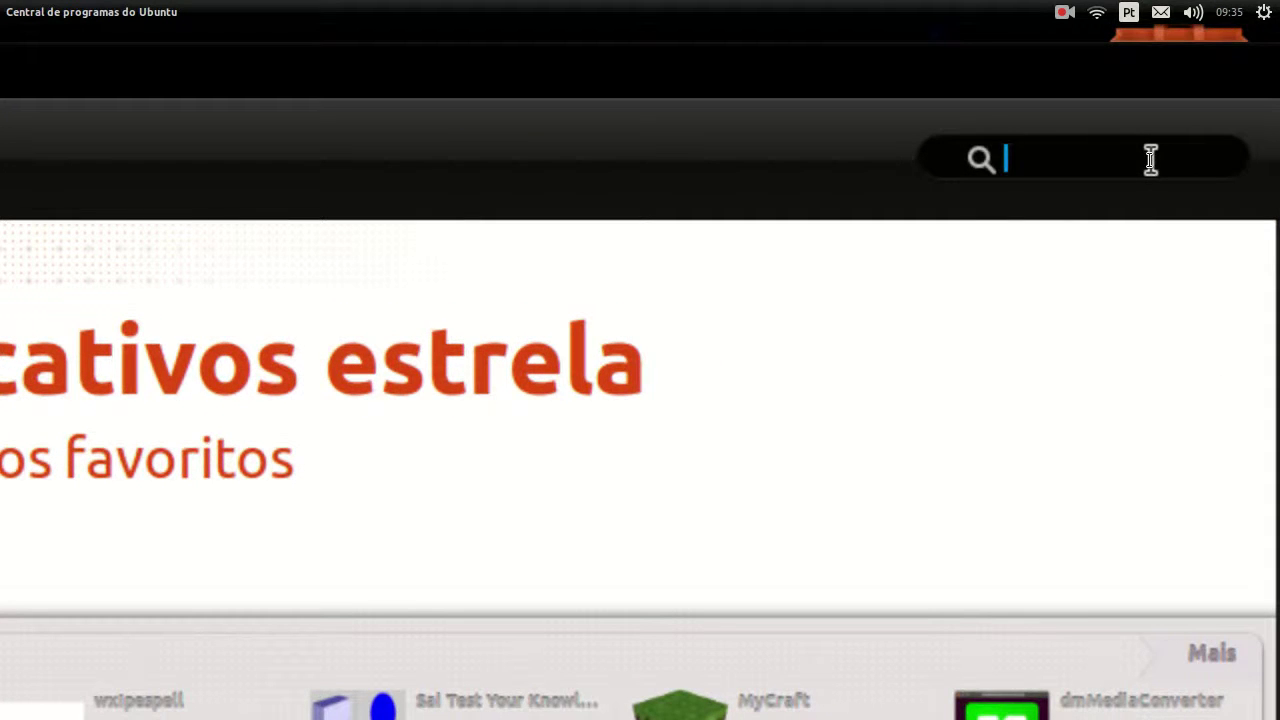
Search the software catalogue for "relógio" and select the Relógios do GNOME entry
{"action": "type", "text": "reló"}
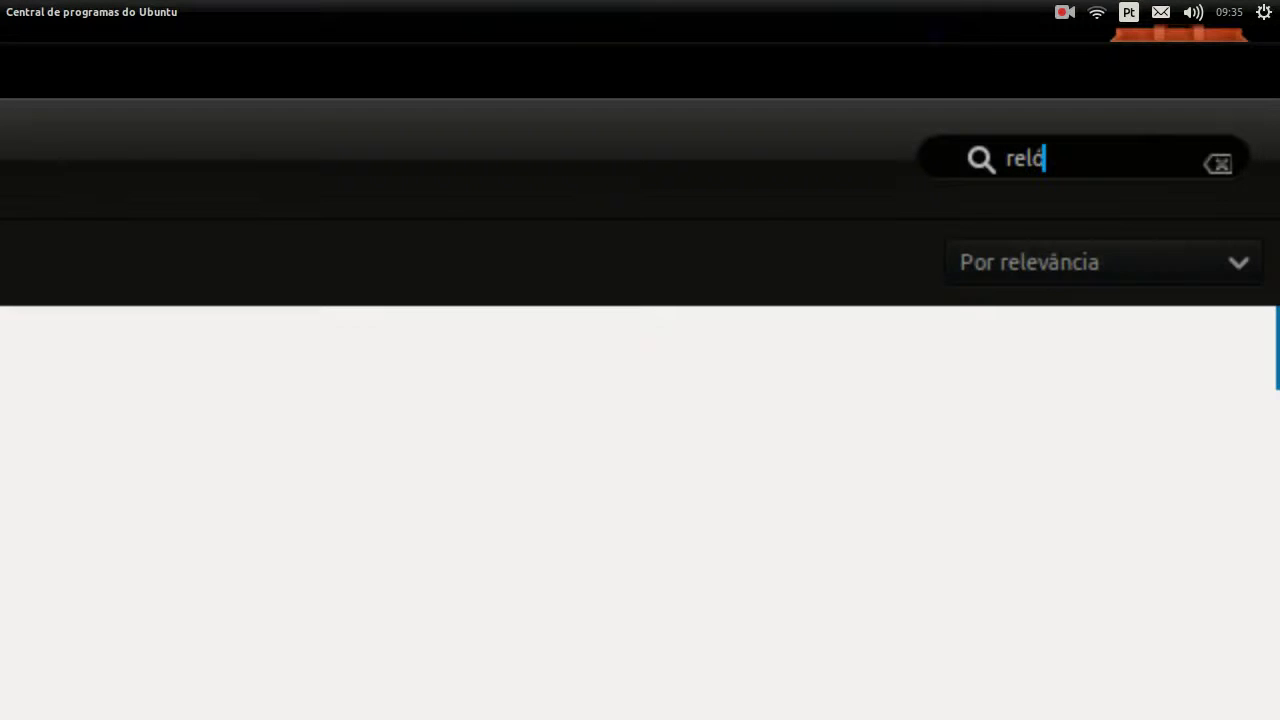
{"action": "type", "text": "gio"}
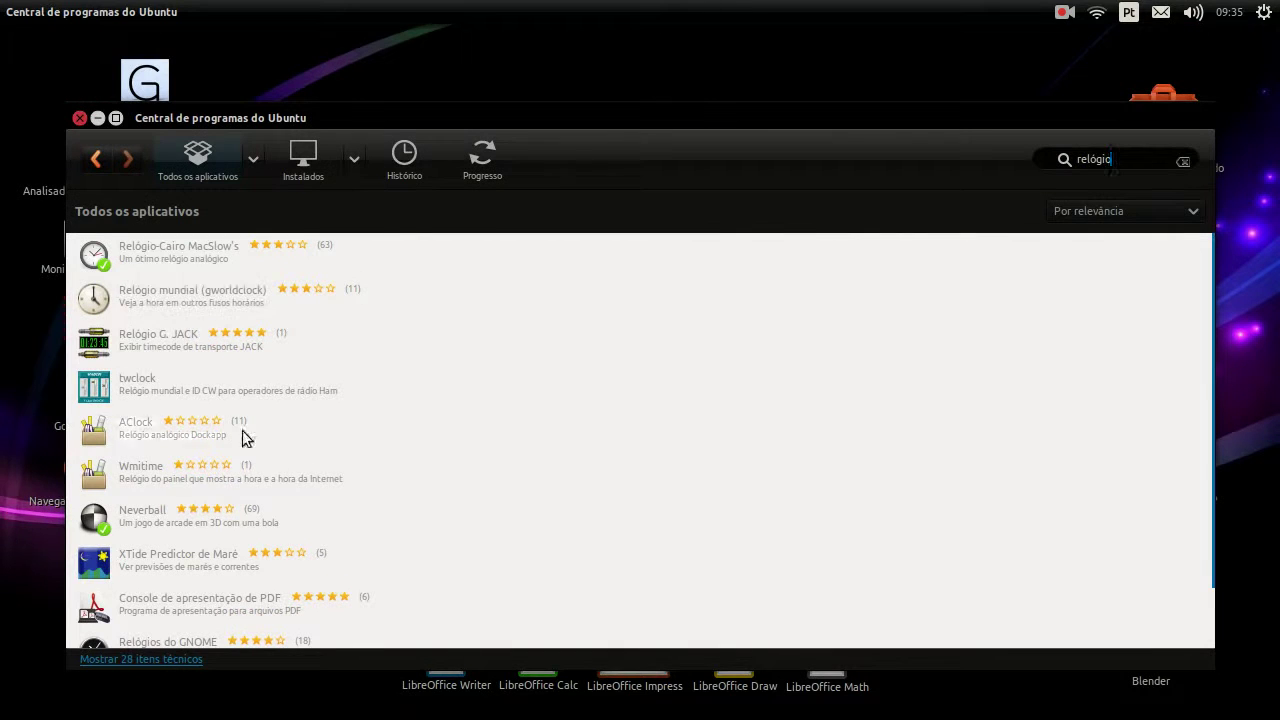
{"action": "mouse_move", "coordinate": [1208, 347]}
{"action": "scroll", "coordinate": [1219, 354], "scroll_direction": "down", "scroll_amount": 2}
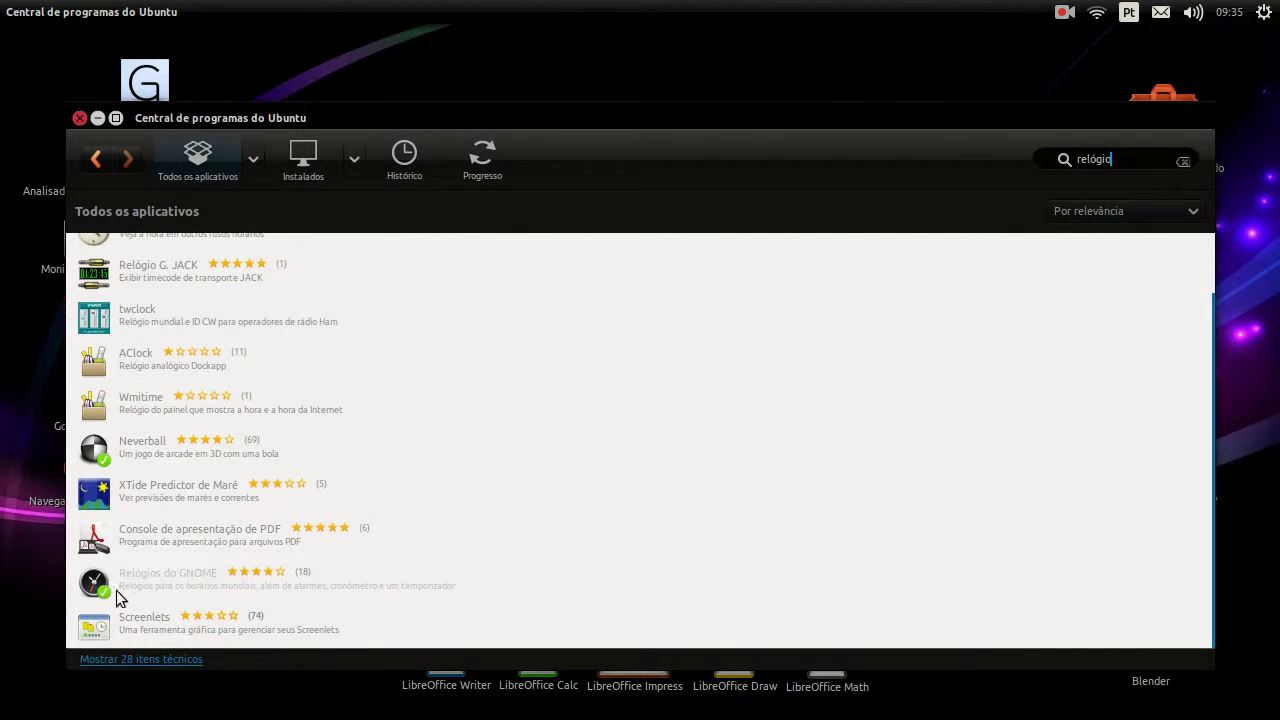
{"action": "left_click", "coordinate": [167, 588]}
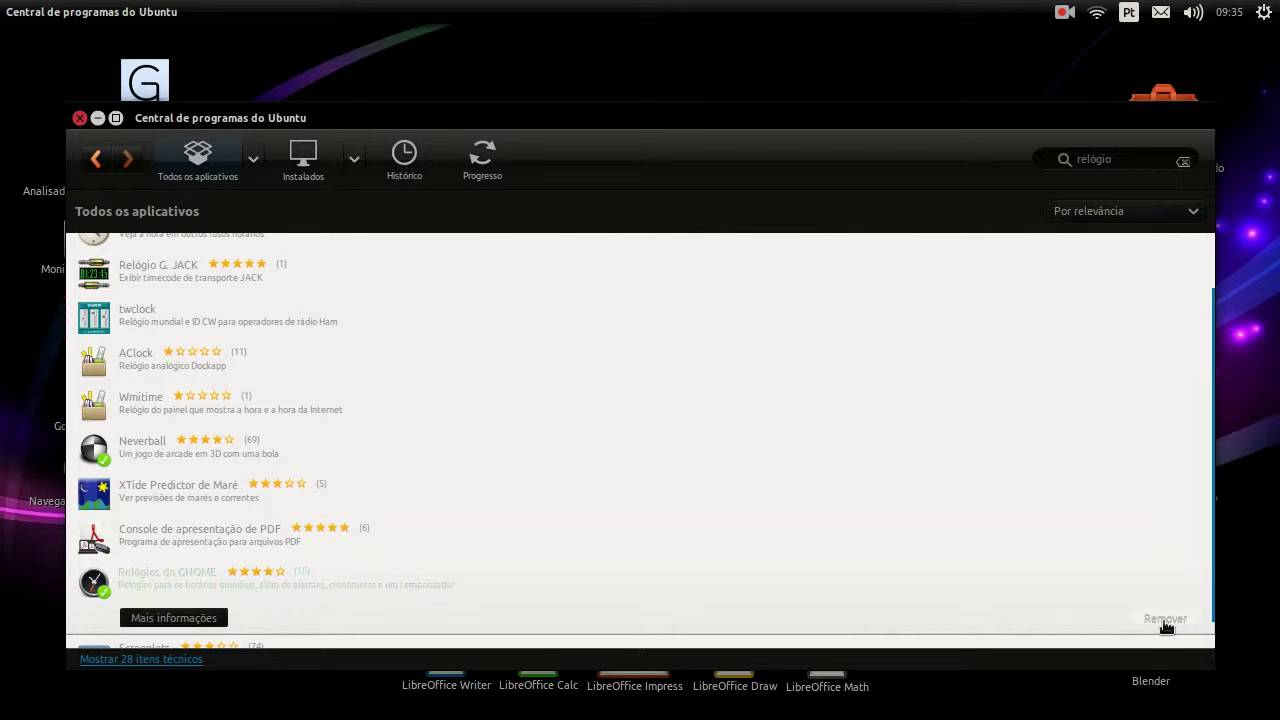
Search the catalogue for "desperta", select Despertador (alarm-clock-applet), and minimize the Software Center
{"action": "left_click", "coordinate": [1129, 160]}
{"action": "type", "text": "desperta"}
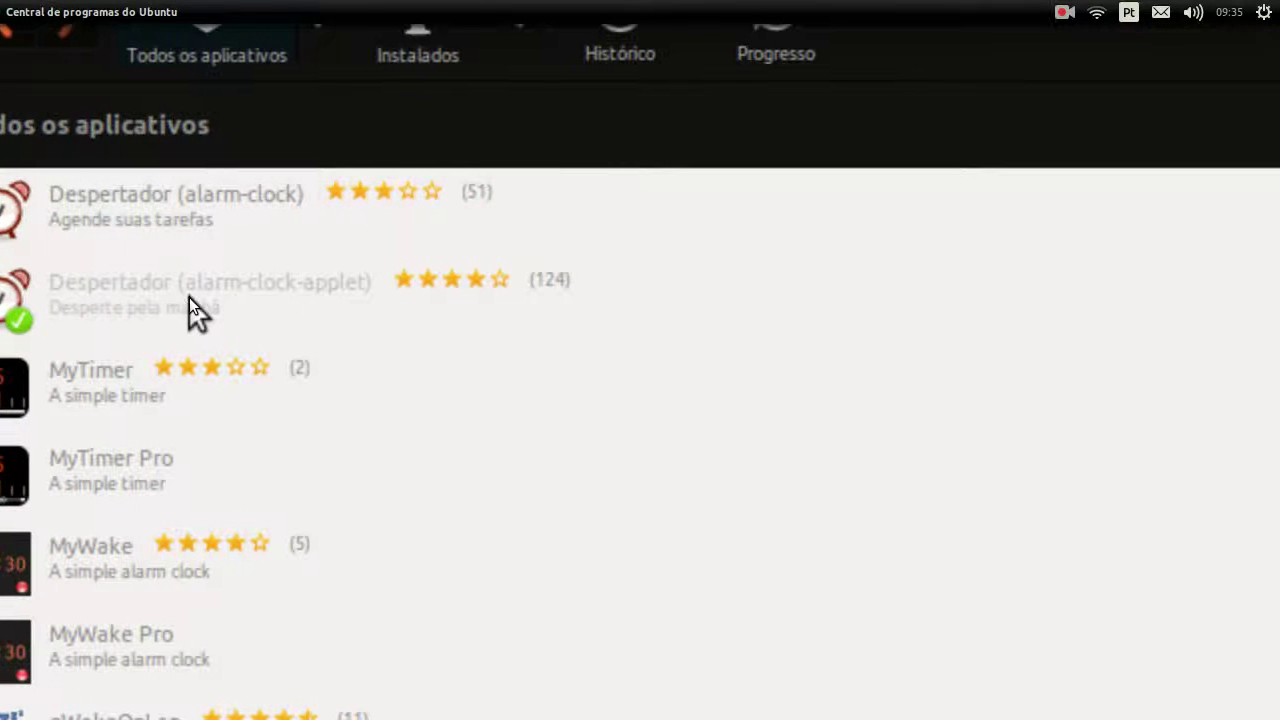
{"action": "left_click", "coordinate": [60, 303]}
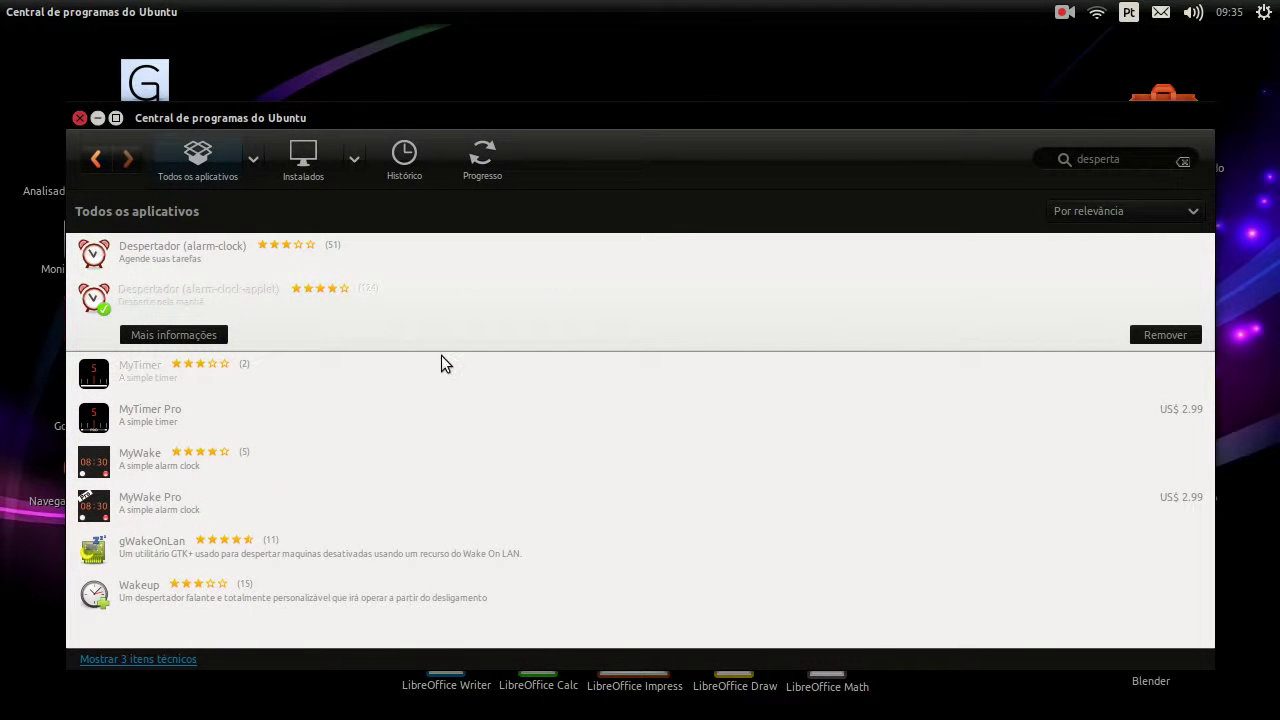
{"action": "left_click", "coordinate": [98, 118]}
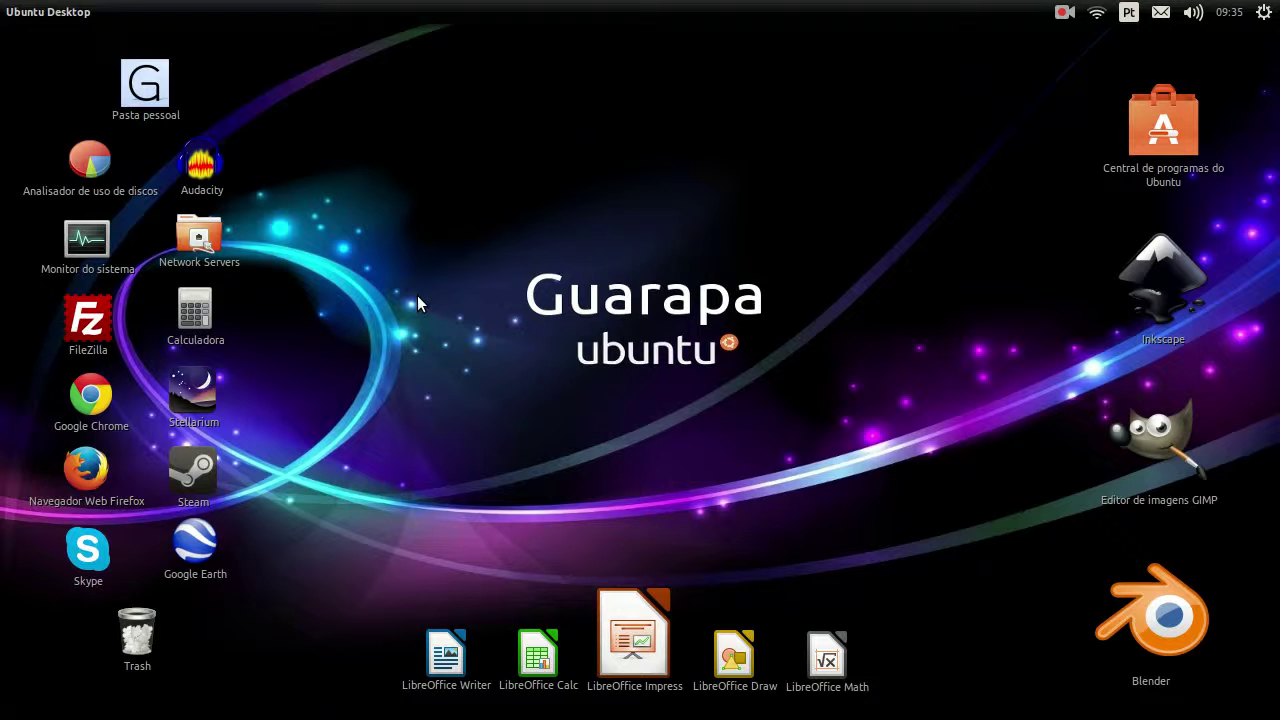
Find the installed Alarm Clock application by searching for "alar", launch it, and minimize its window
{"action": "mouse_move", "coordinate": [6, 224]}
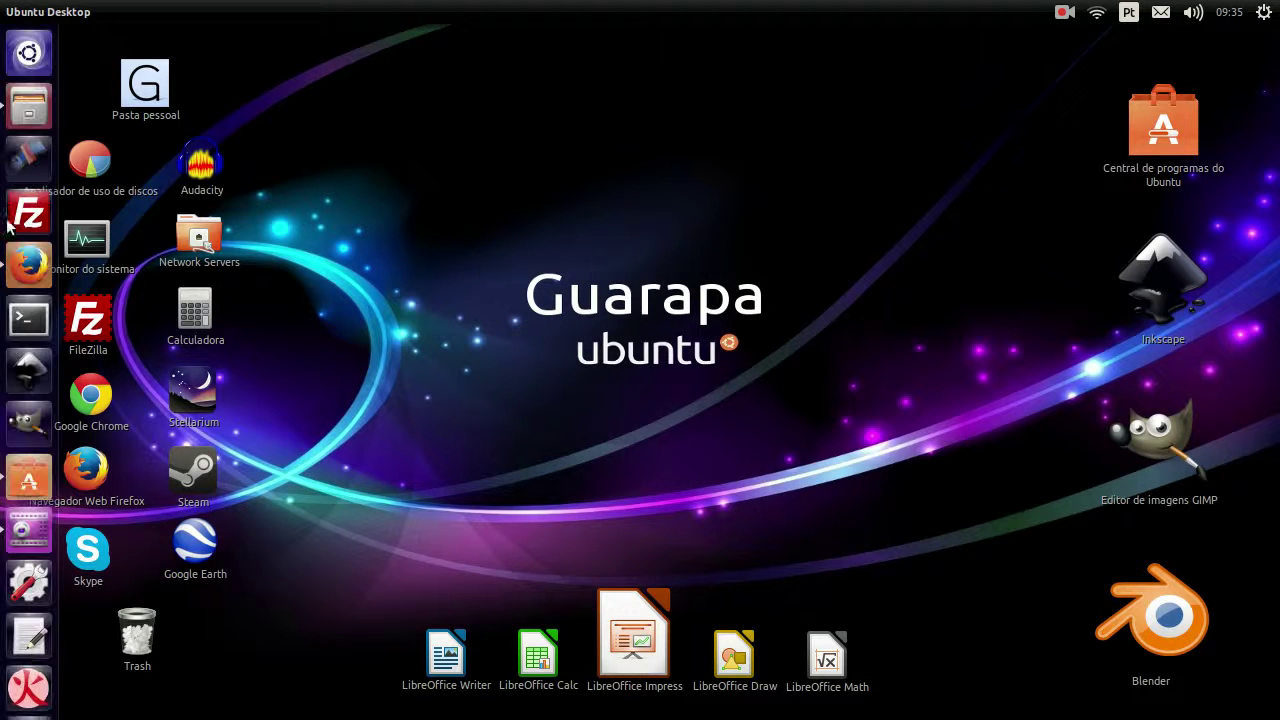
{"action": "left_click", "coordinate": [28, 54]}
{"action": "type", "text": "alarm"}
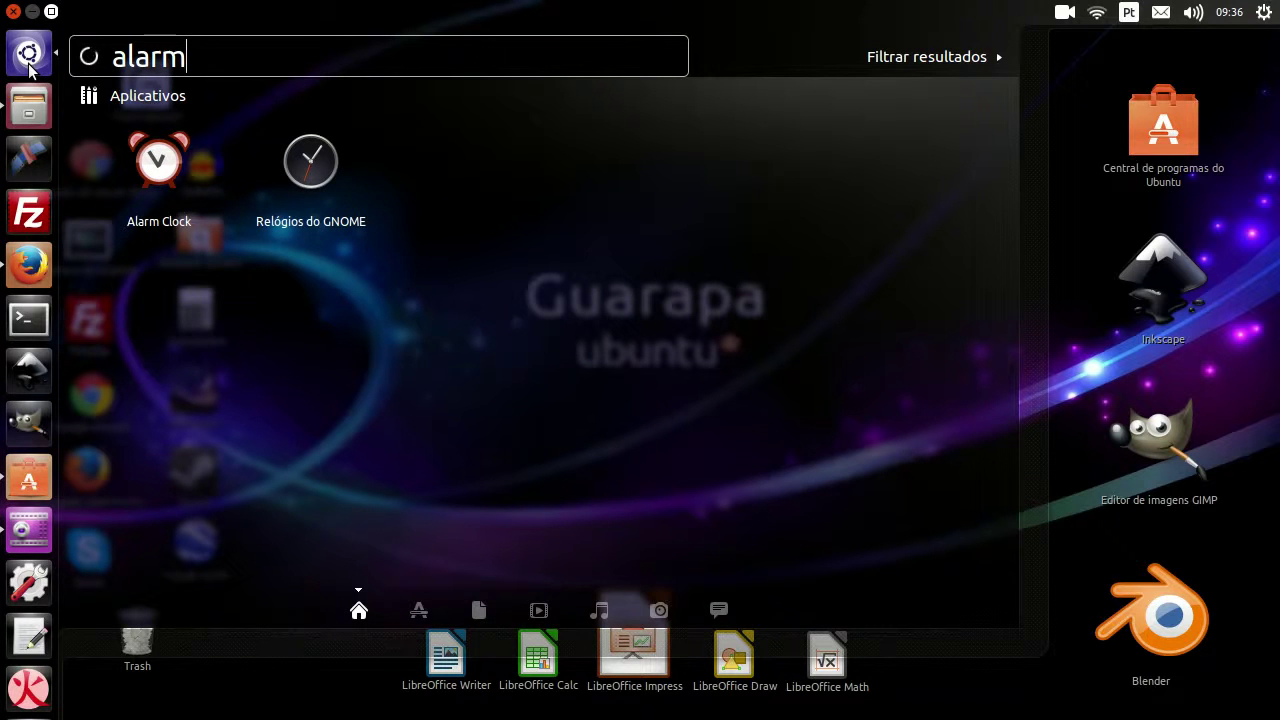
{"action": "key", "text": "BackSpace"}
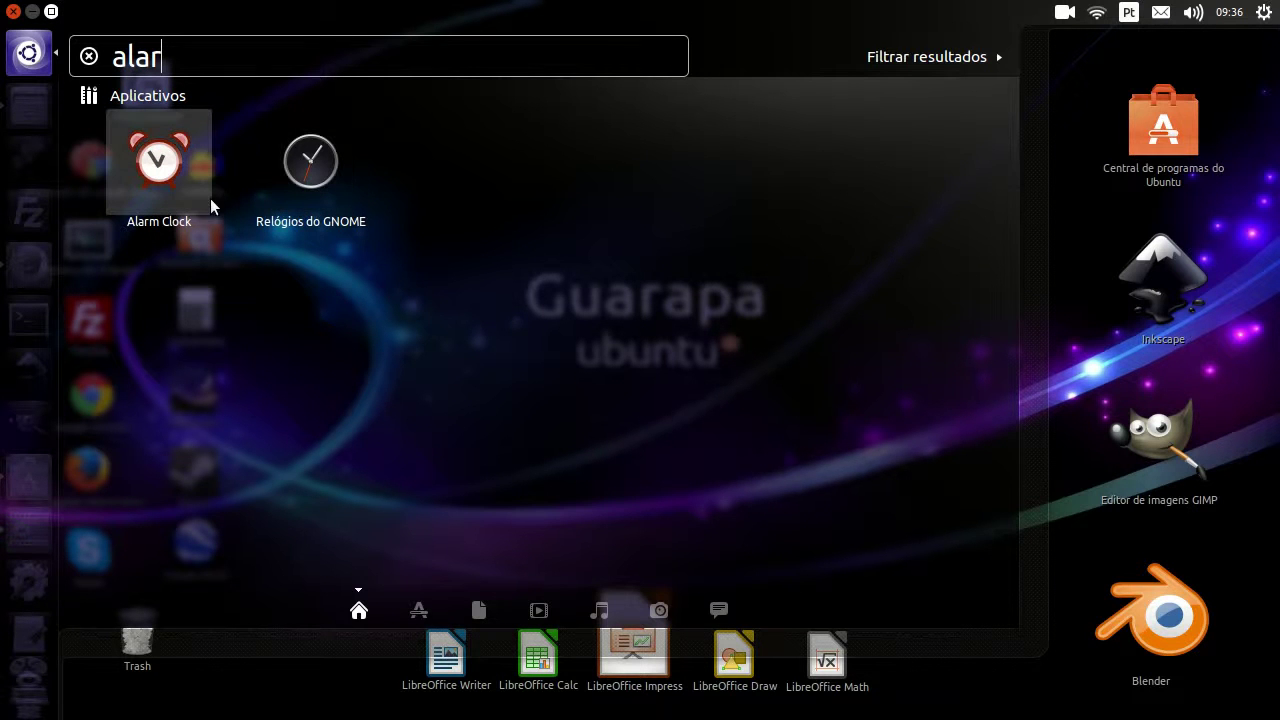
{"action": "left_click", "coordinate": [174, 190]}
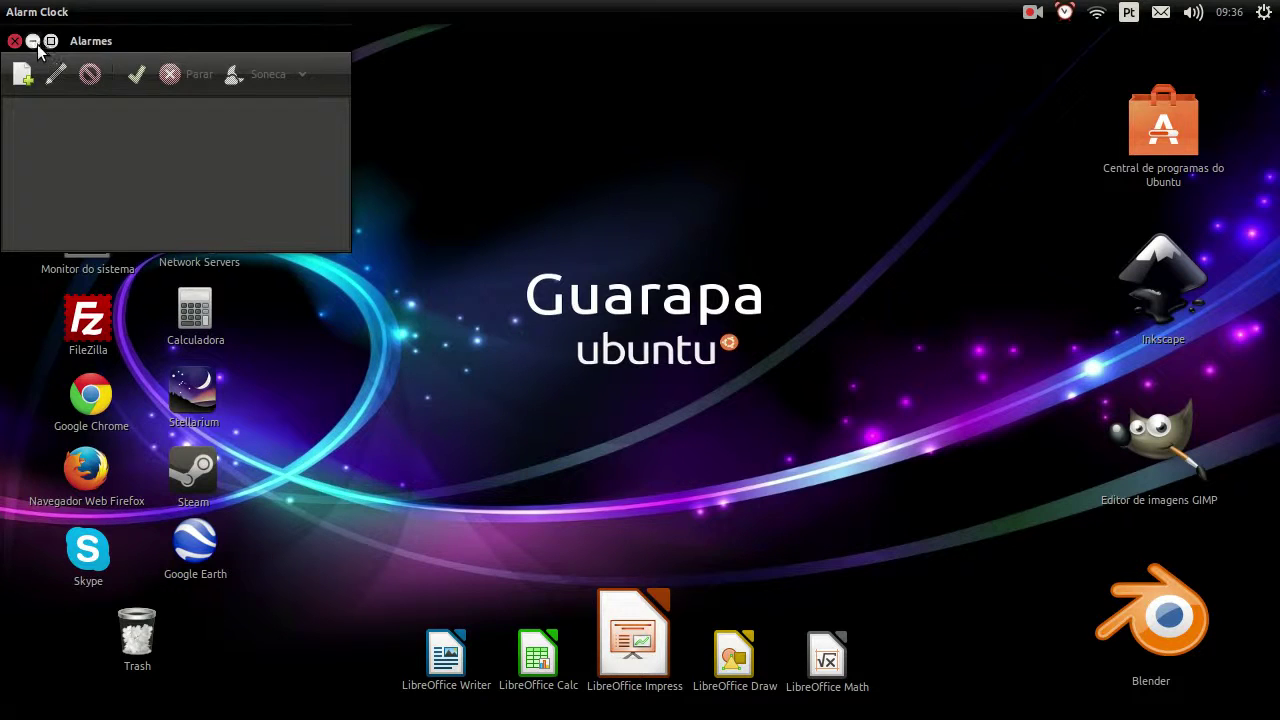
{"action": "left_click", "coordinate": [33, 41]}
Launch Relógios do GNOME, restore its window from full screen, and reposition it on the desktop
{"action": "key", "text": "super"}
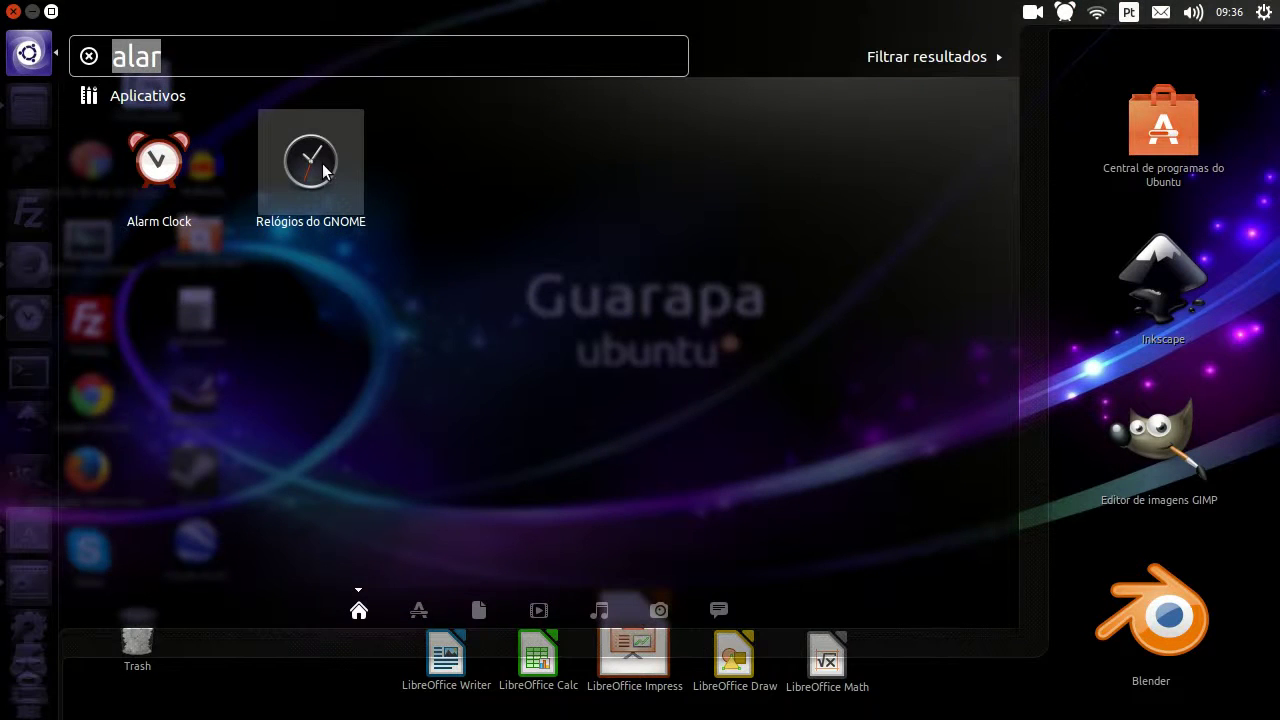
{"action": "left_click", "coordinate": [322, 170]}
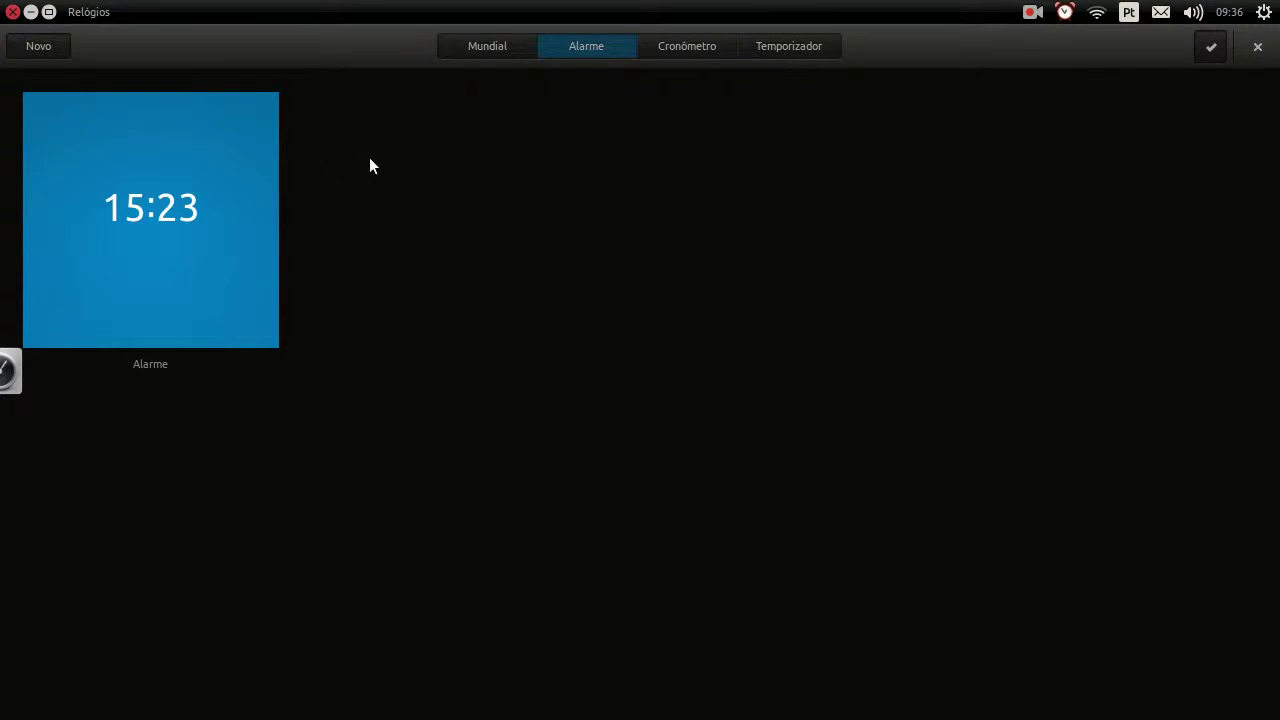
{"action": "left_click", "coordinate": [48, 12]}
{"action": "left_click_drag", "start_coordinate": [612, 30], "coordinate": [452, 37]}
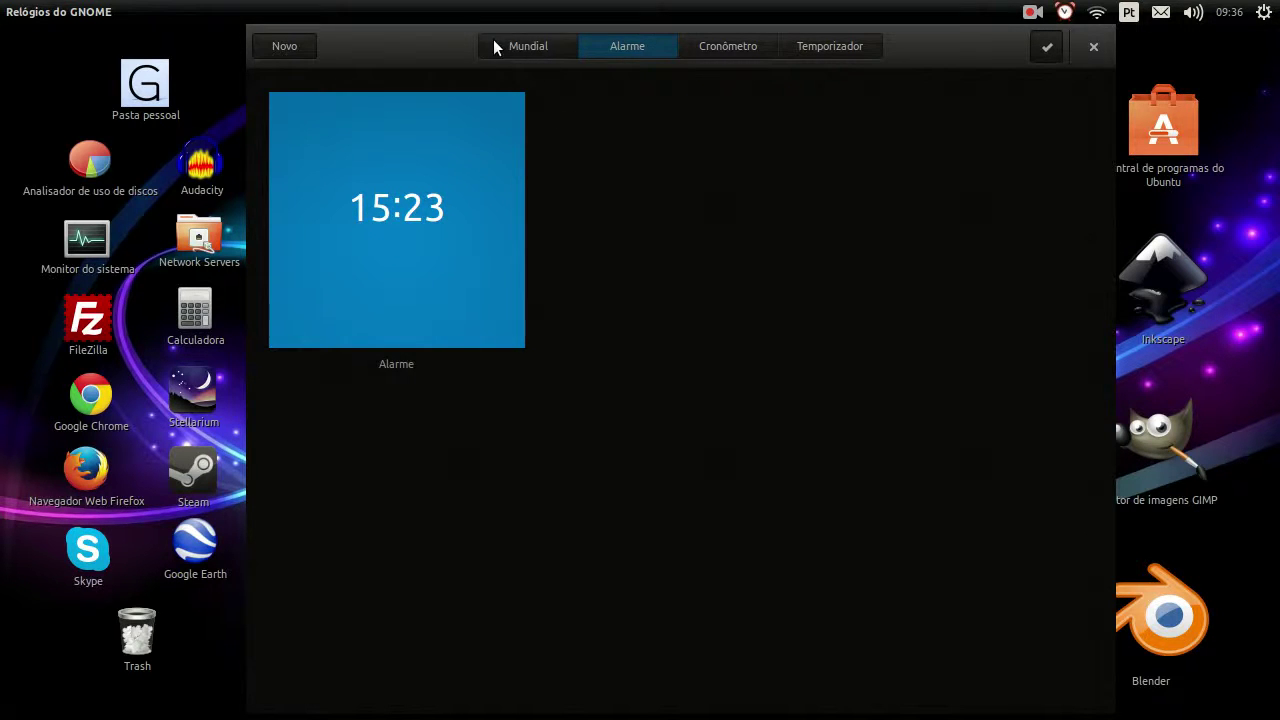
Show the world clocks and, for a new clock, search the cities for "brasi" and "são paulo"
{"action": "left_click", "coordinate": [529, 50]}
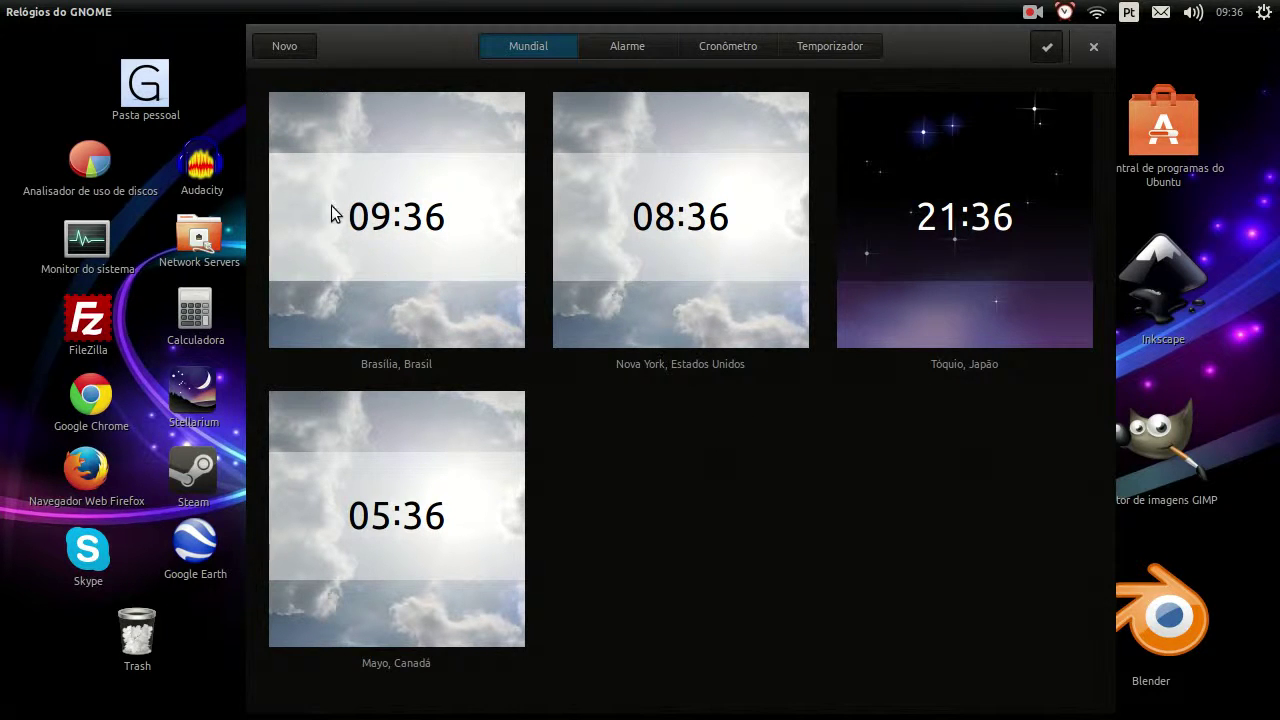
{"action": "left_click", "coordinate": [283, 41]}
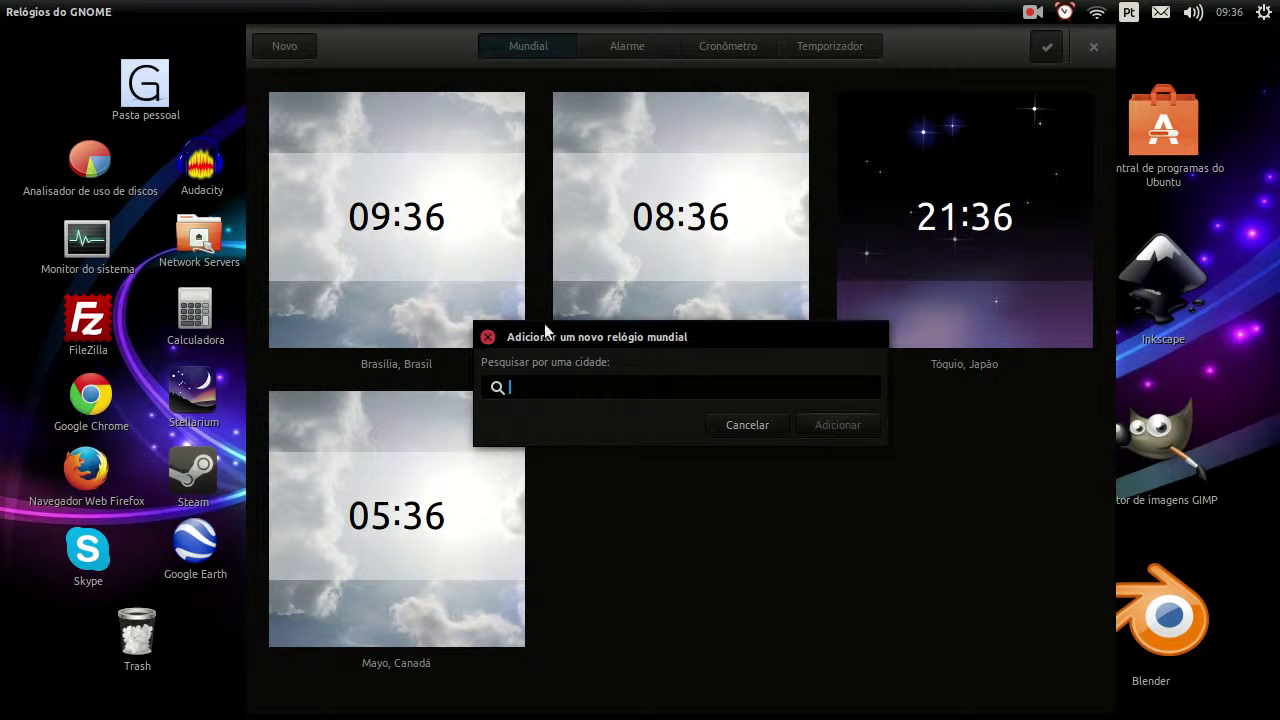
{"action": "type", "text": "brasil"}
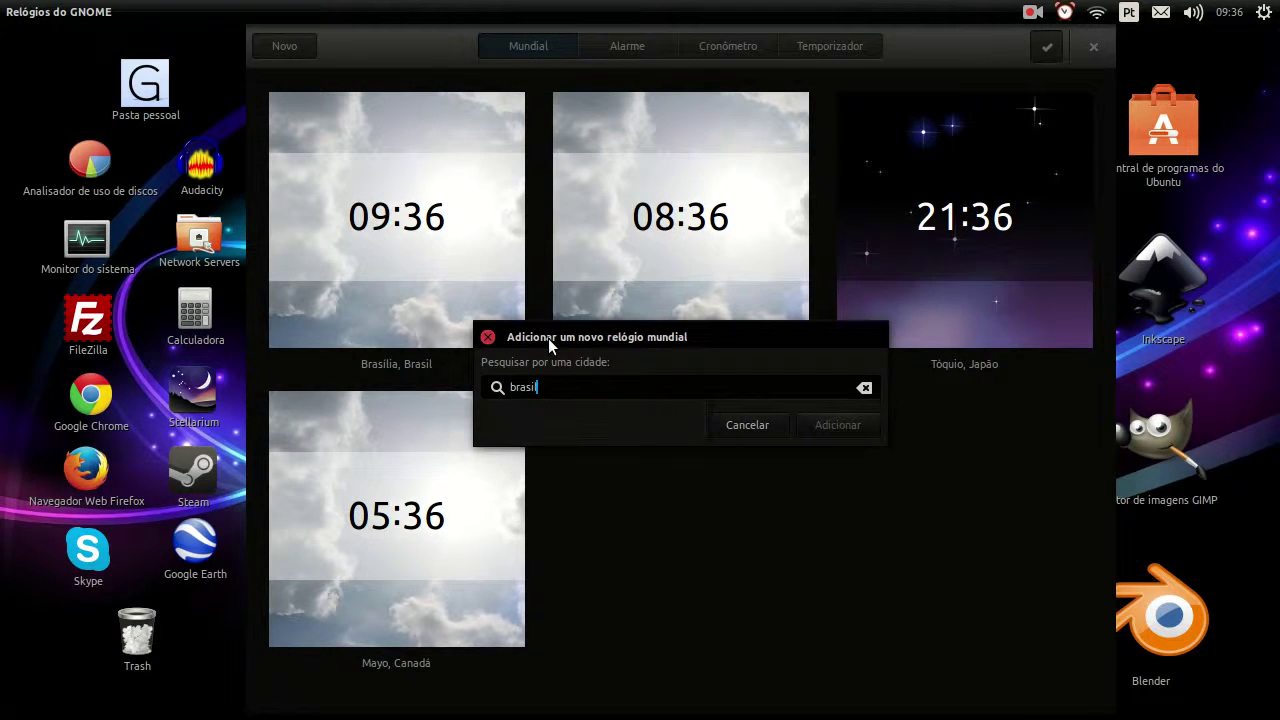
{"action": "key", "text": "BackSpace"}
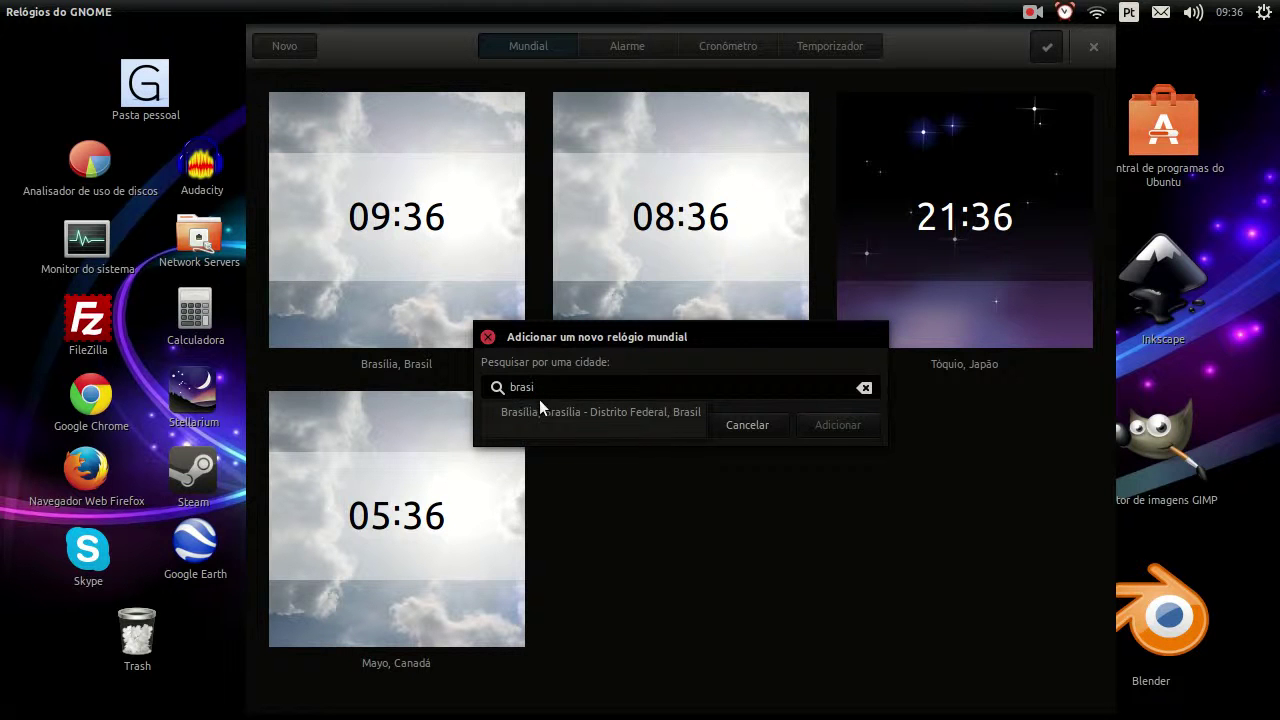
{"action": "double_click", "coordinate": [555, 389]}
{"action": "type", "text": "são pau"}
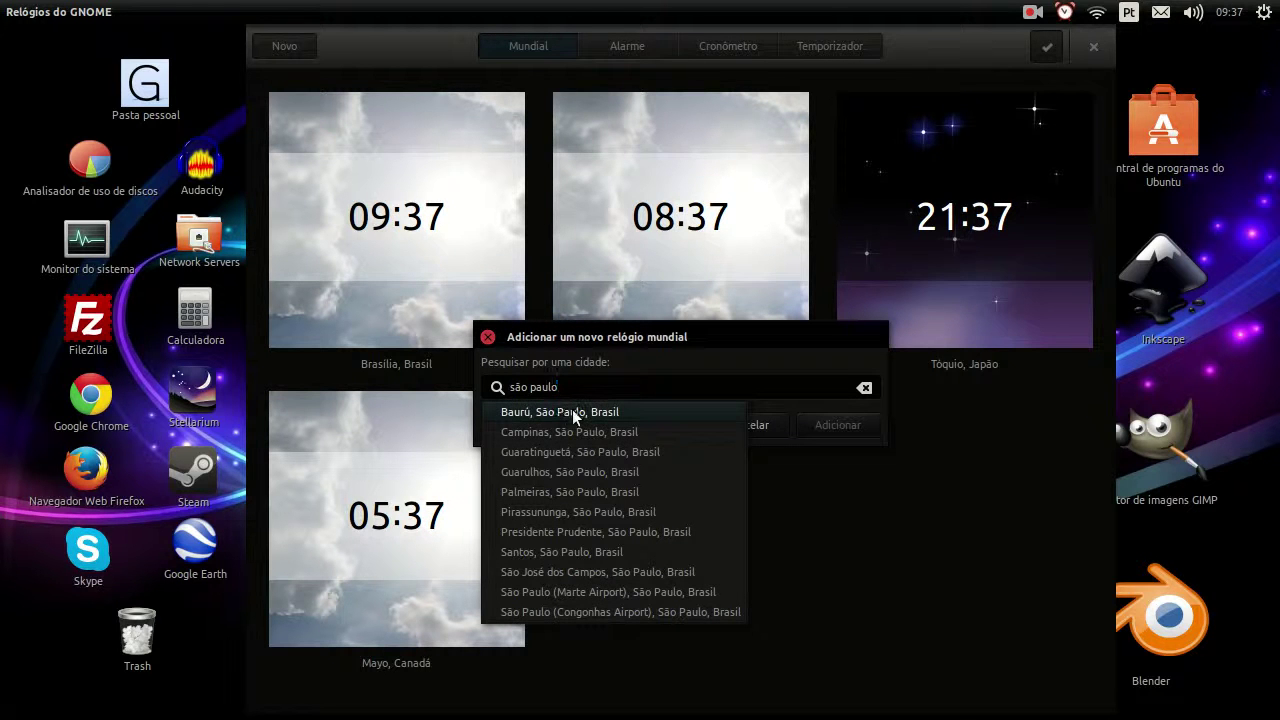
{"action": "type", "text": "lo"}
Search the world clock cities for "canad" and cancel adding a new clock
{"action": "triple_click", "coordinate": [593, 391]}
{"action": "type", "text": "cana"}
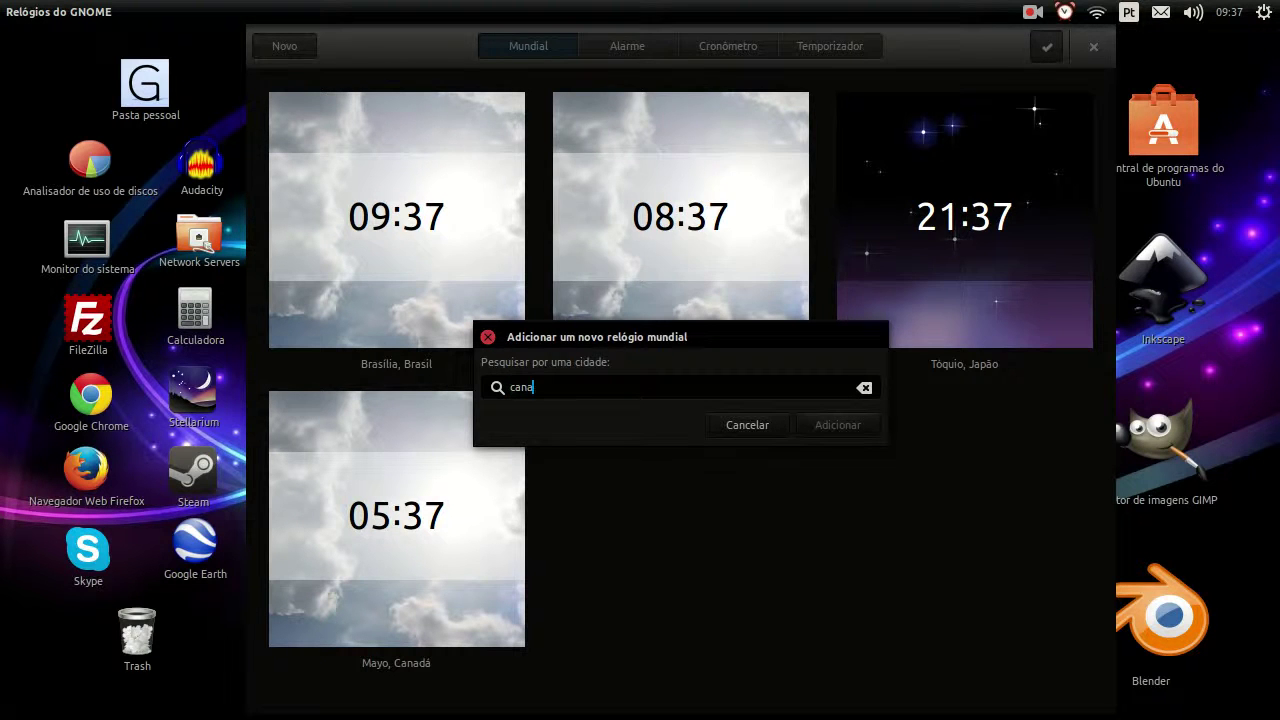
{"action": "type", "text": "d"}
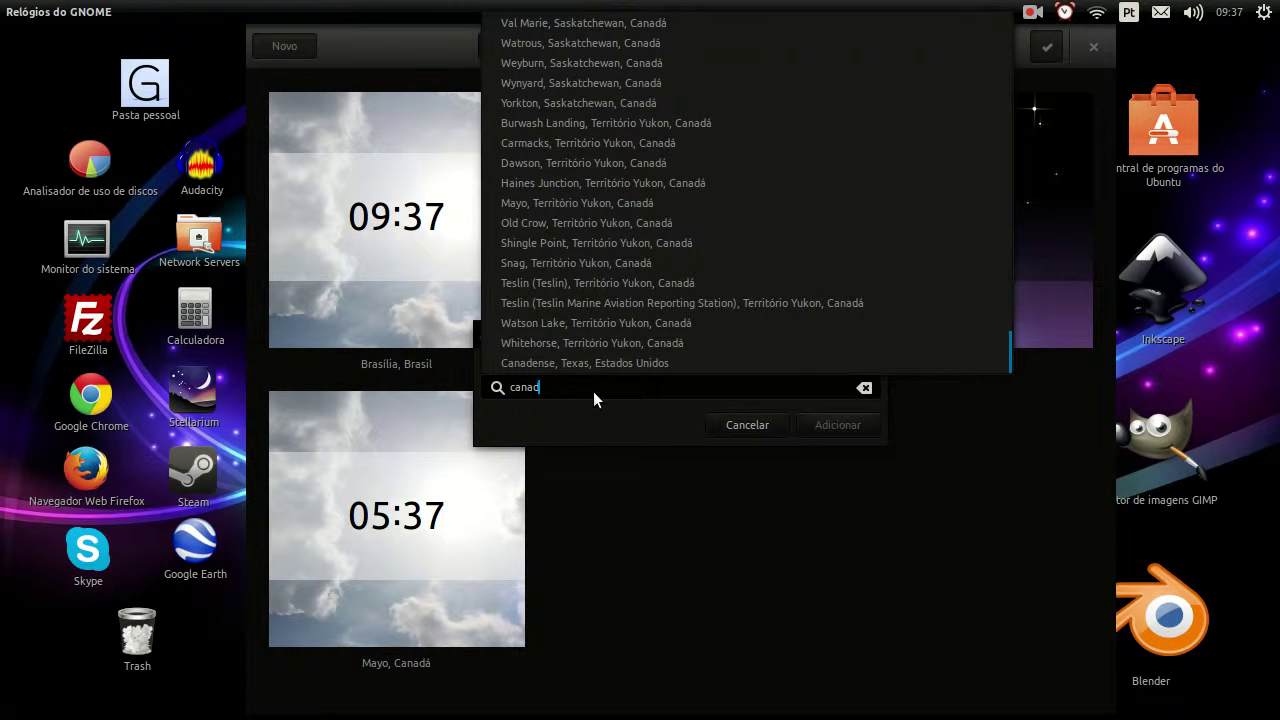
{"action": "left_click", "coordinate": [677, 392]}
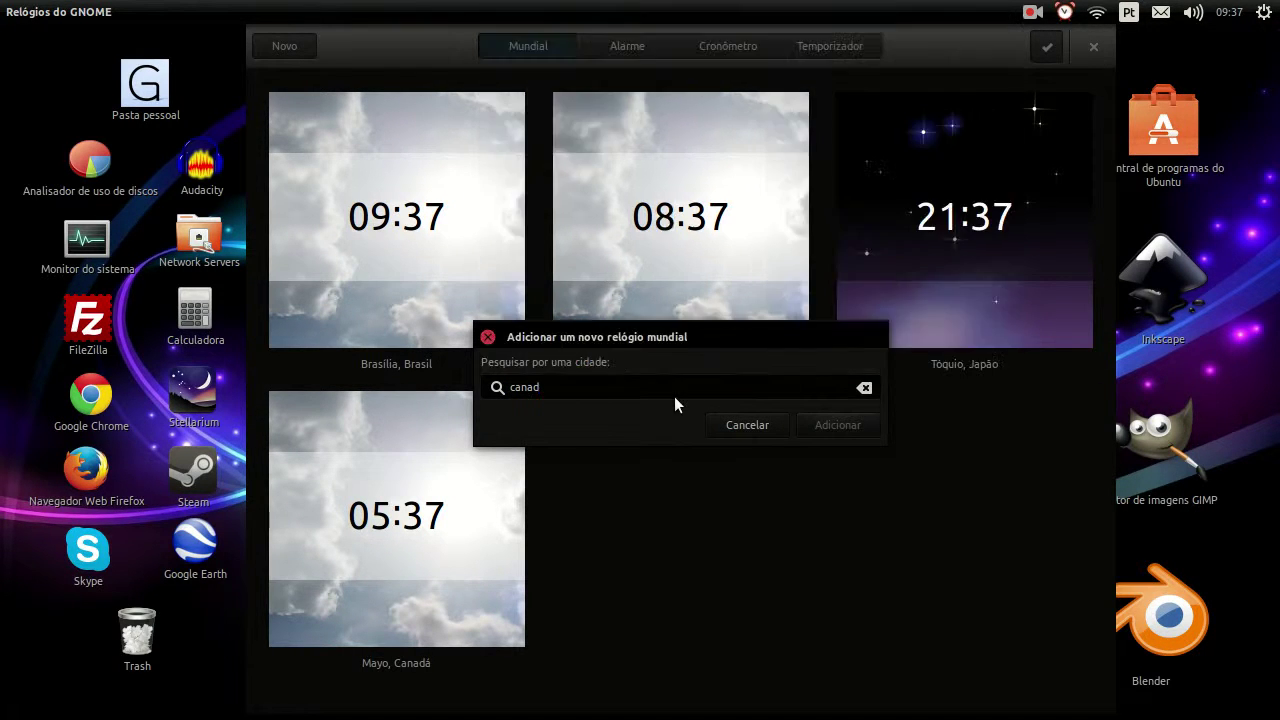
{"action": "left_click", "coordinate": [744, 424]}
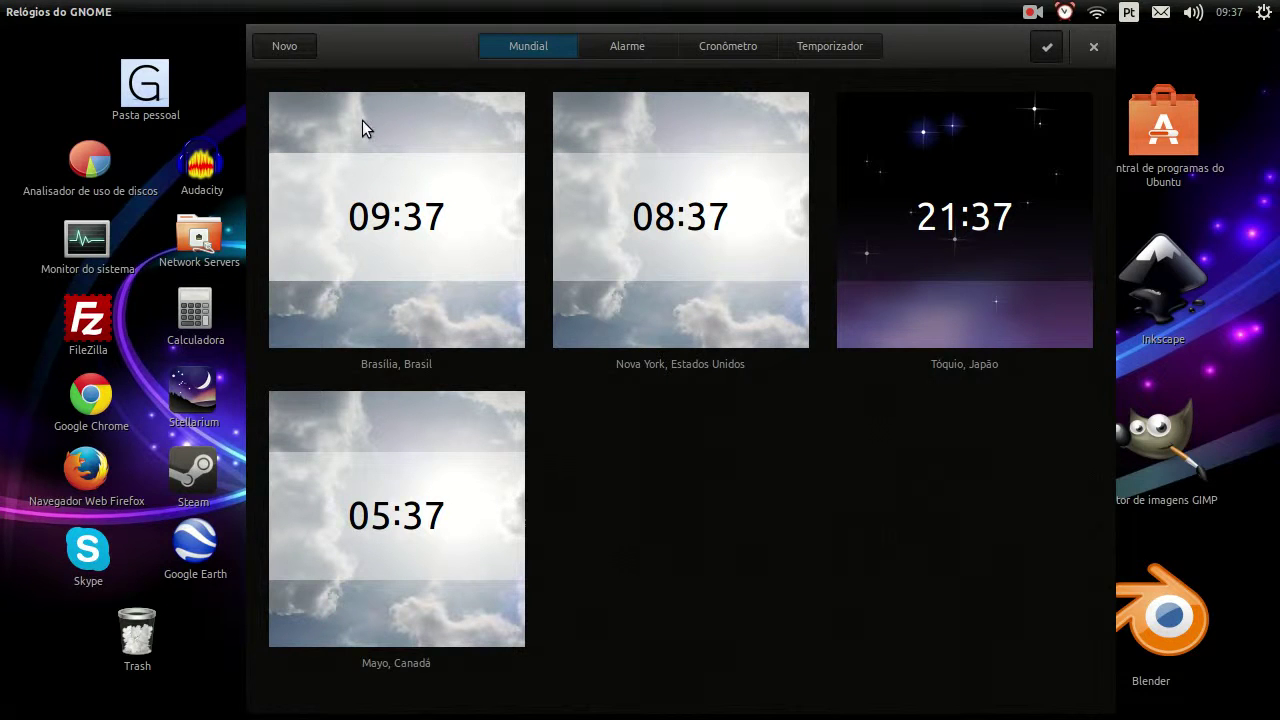
{"action": "scroll", "coordinate": [367, 121], "scroll_direction": "up", "scroll_amount": 5}
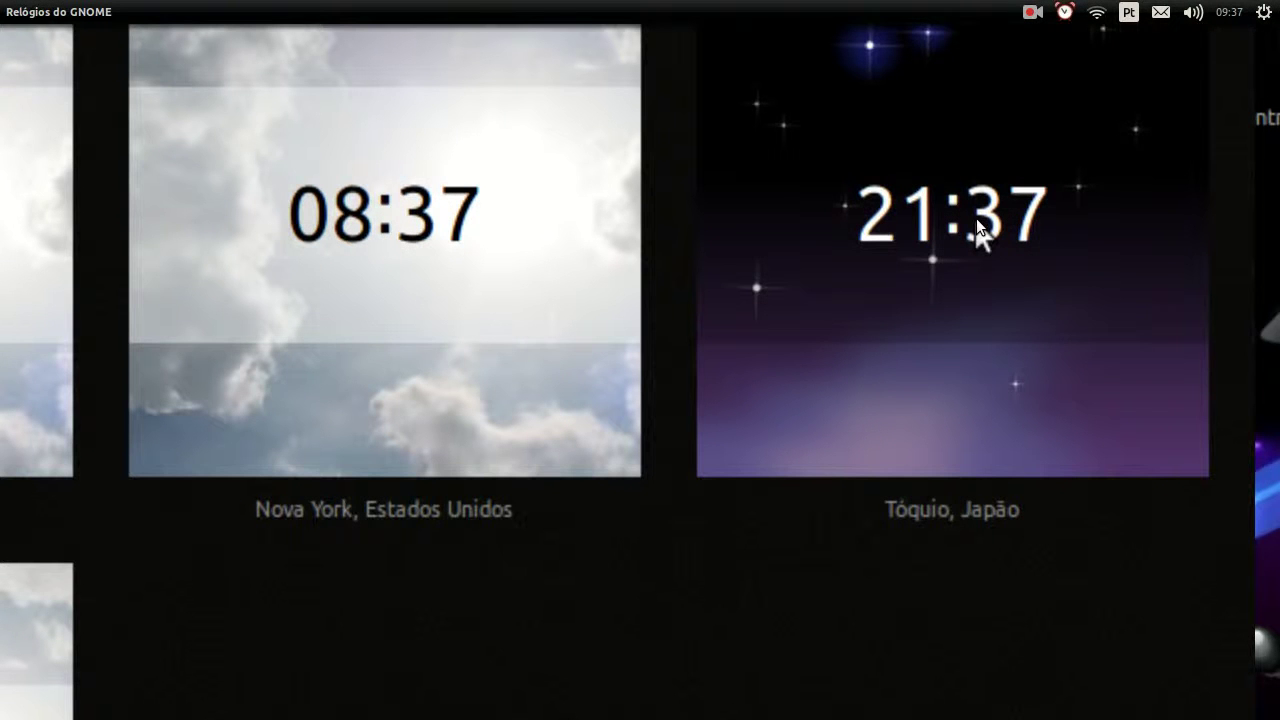
{"action": "scroll", "coordinate": [976, 218], "scroll_direction": "down", "scroll_amount": 3}
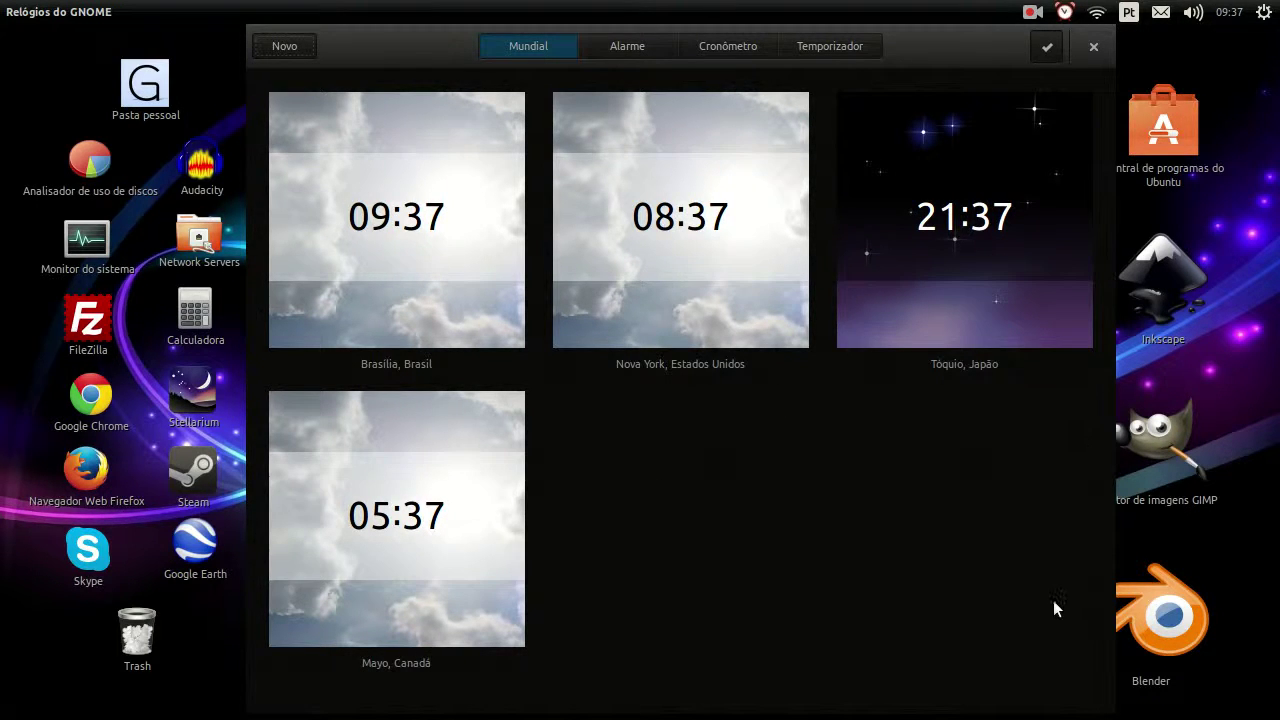
{"action": "left_click", "coordinate": [277, 52]}
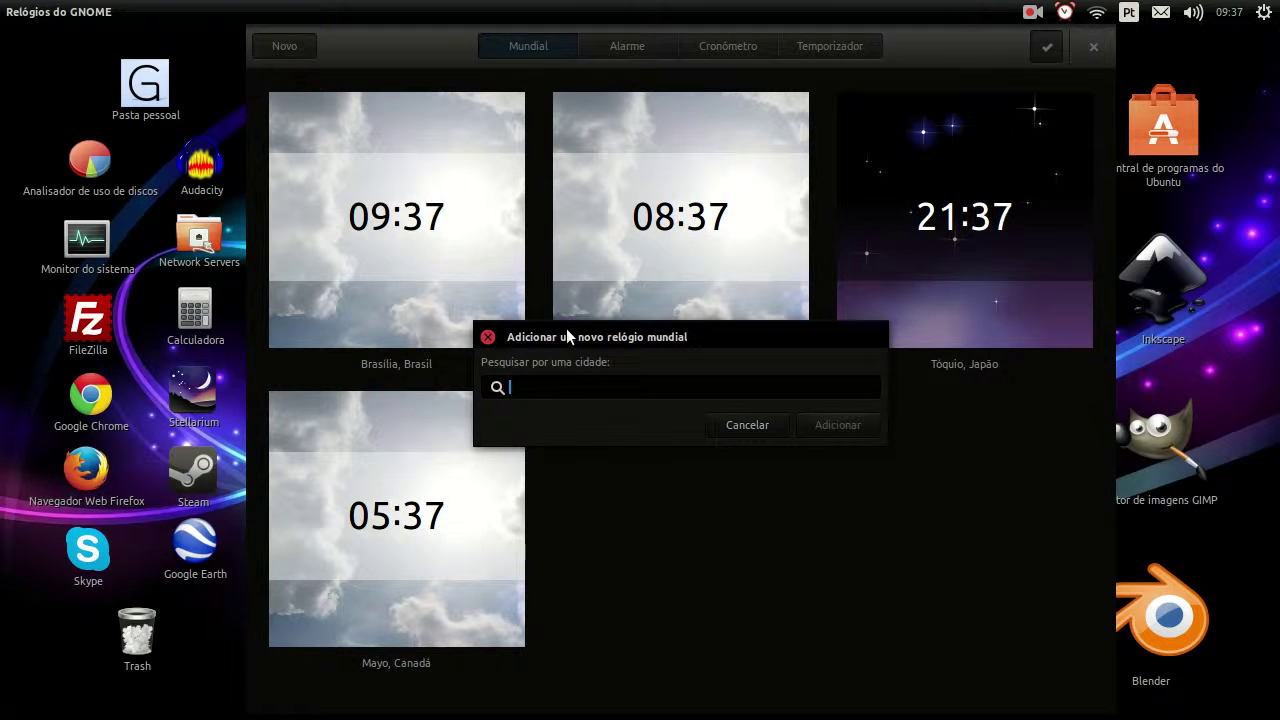
{"action": "left_click", "coordinate": [744, 424]}
Start a new alarm in the alarms view and set its time to 06:00
{"action": "left_click", "coordinate": [606, 50]}
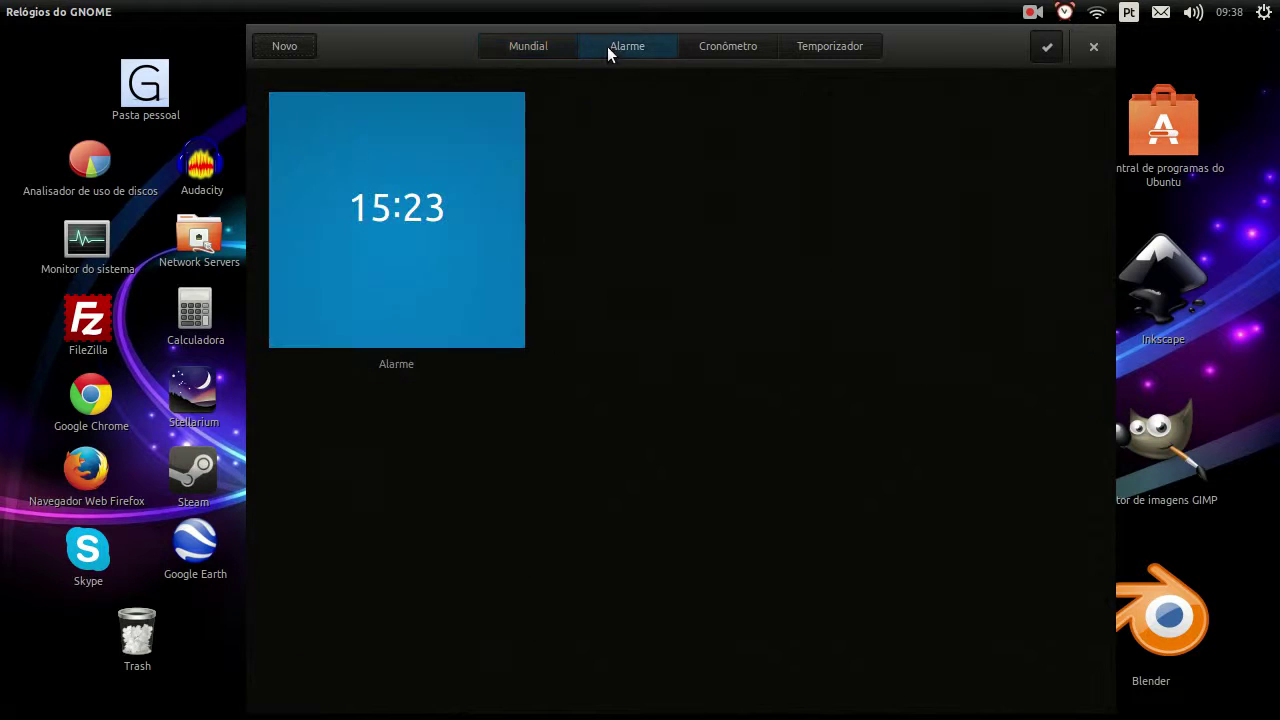
{"action": "left_click", "coordinate": [285, 47]}
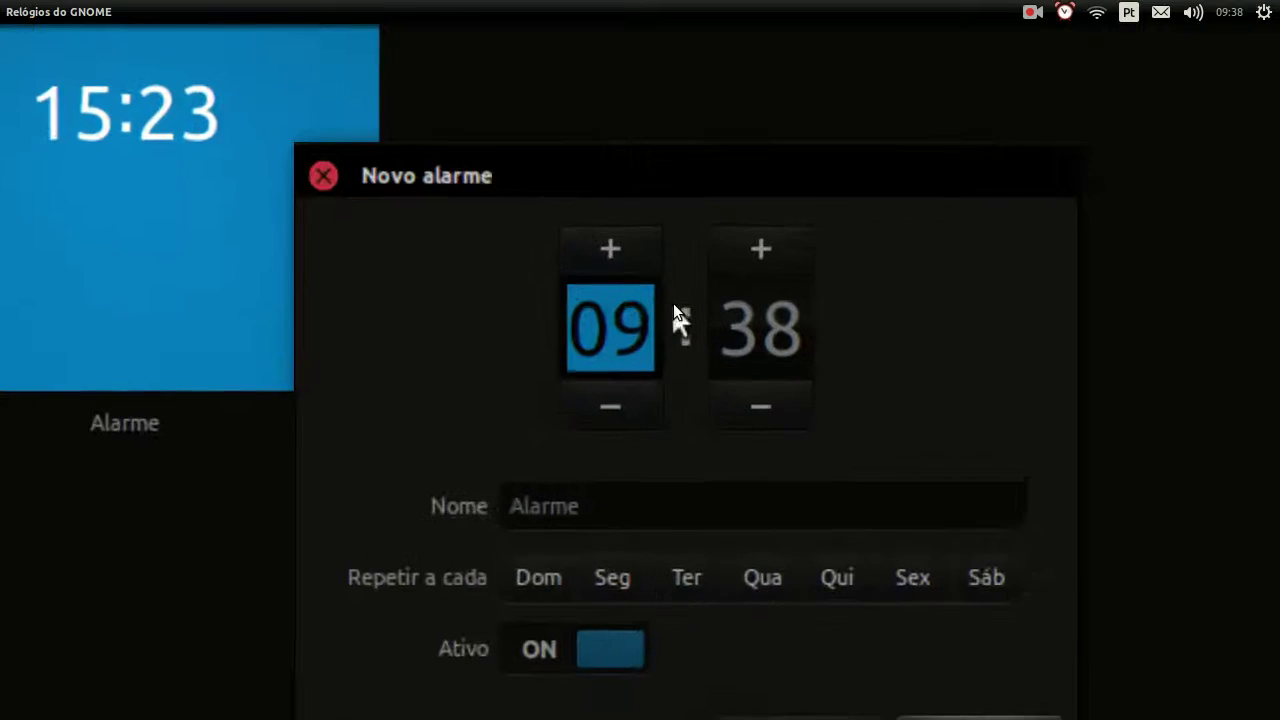
{"action": "left_click", "coordinate": [632, 261]}
{"action": "left_click", "coordinate": [663, 263]}
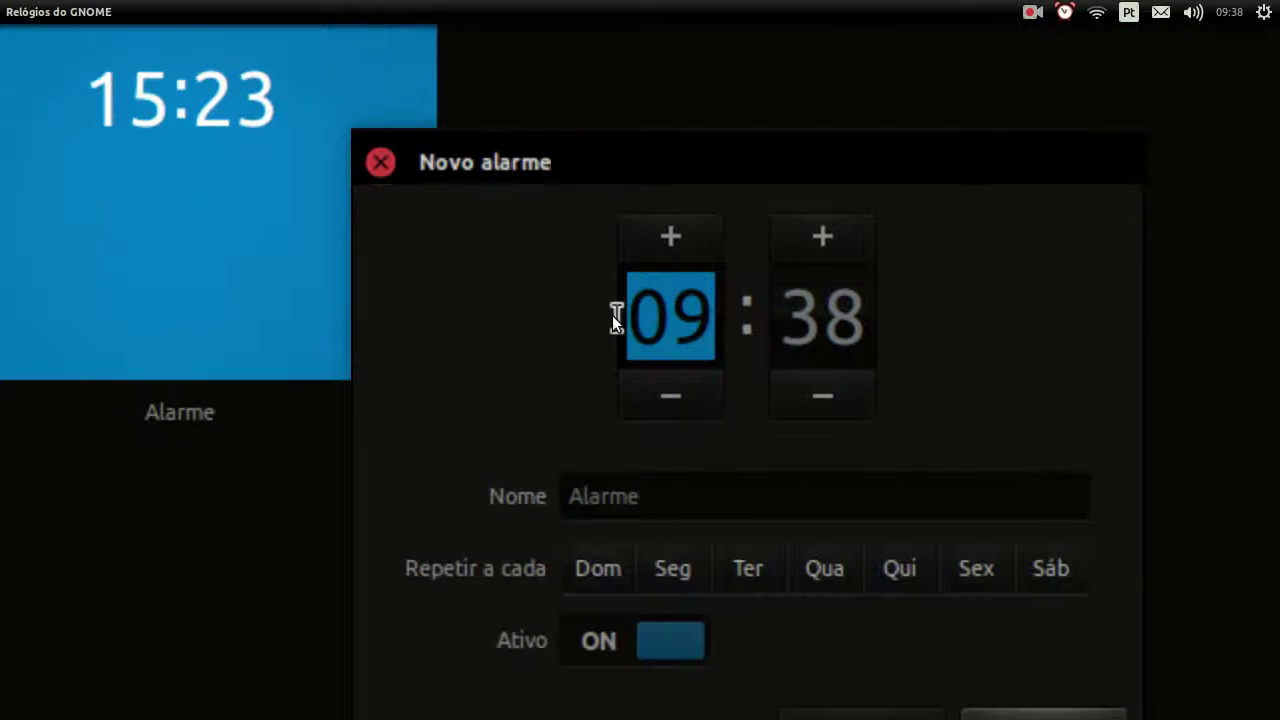
{"action": "type", "text": "06"}
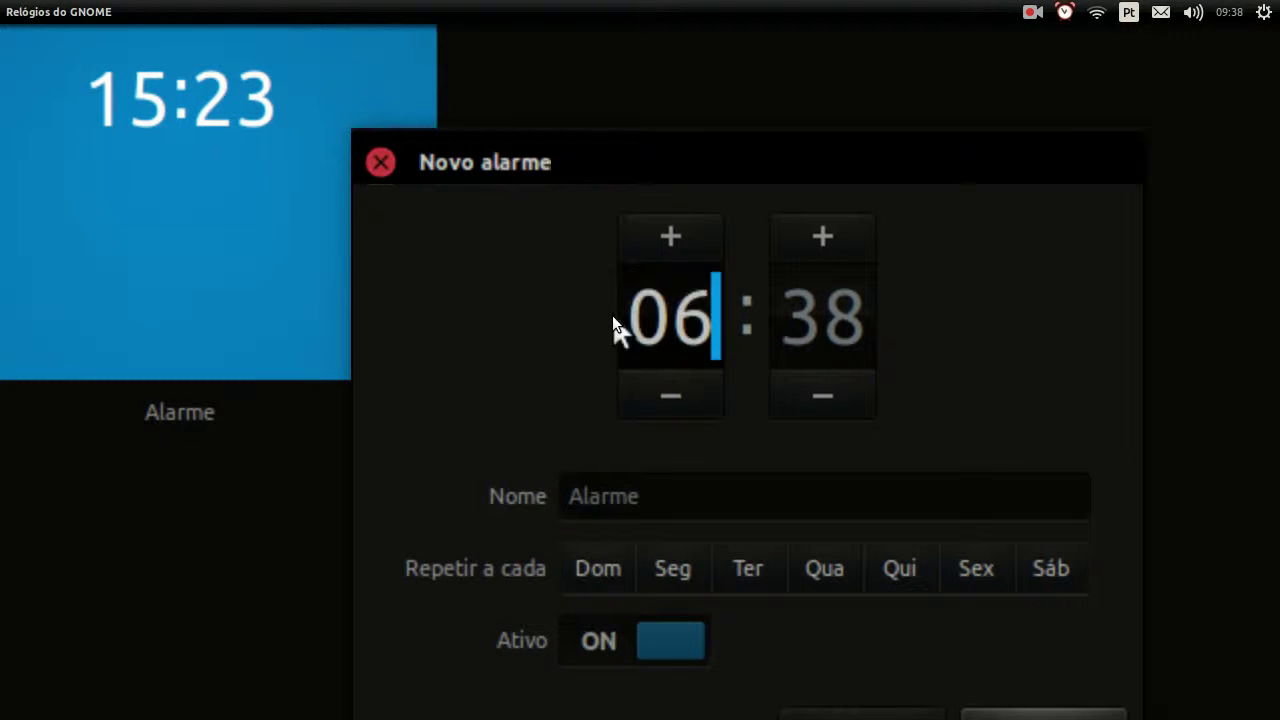
{"action": "left_click", "coordinate": [806, 325]}
{"action": "type", "text": "00"}
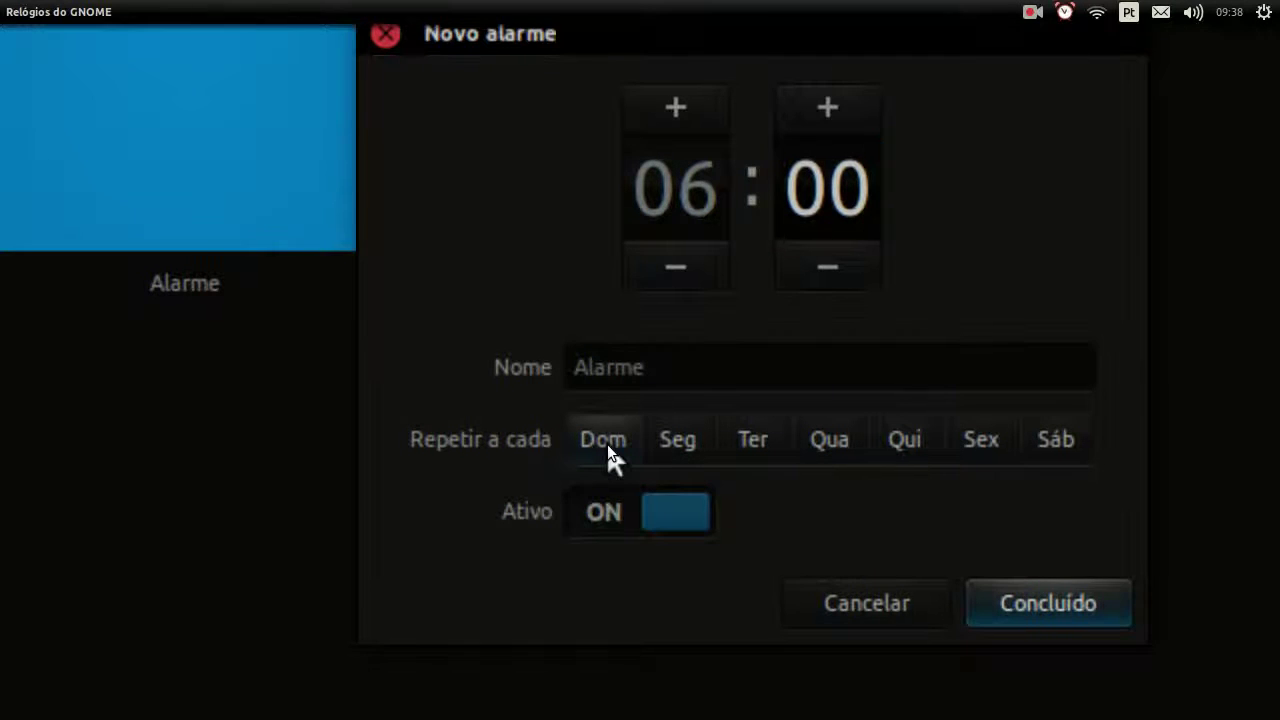
Set the new 06:00 alarm to repeat every Seg, Ter, Qua, Qui, Sex and Sáb
{"action": "left_click", "coordinate": [647, 445]}
{"action": "left_click", "coordinate": [682, 445]}
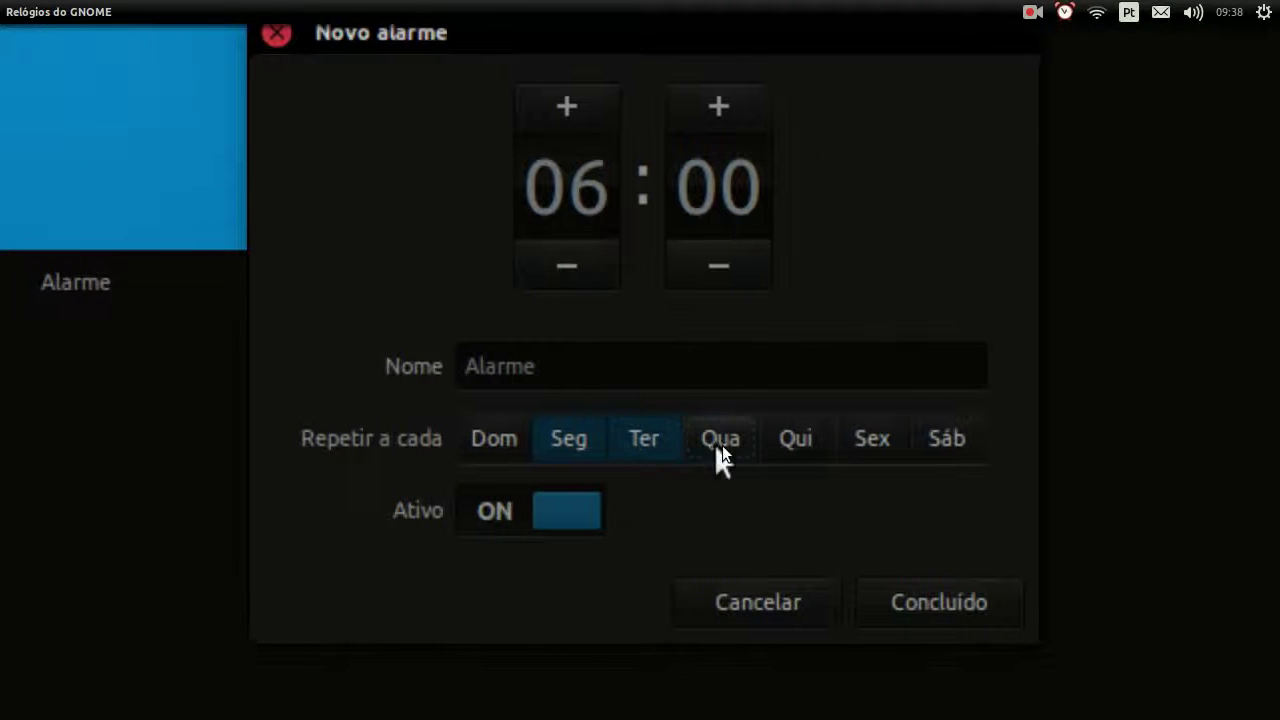
{"action": "left_click", "coordinate": [716, 445]}
{"action": "left_click", "coordinate": [755, 445]}
{"action": "left_click", "coordinate": [795, 445]}
{"action": "left_click", "coordinate": [828, 447]}
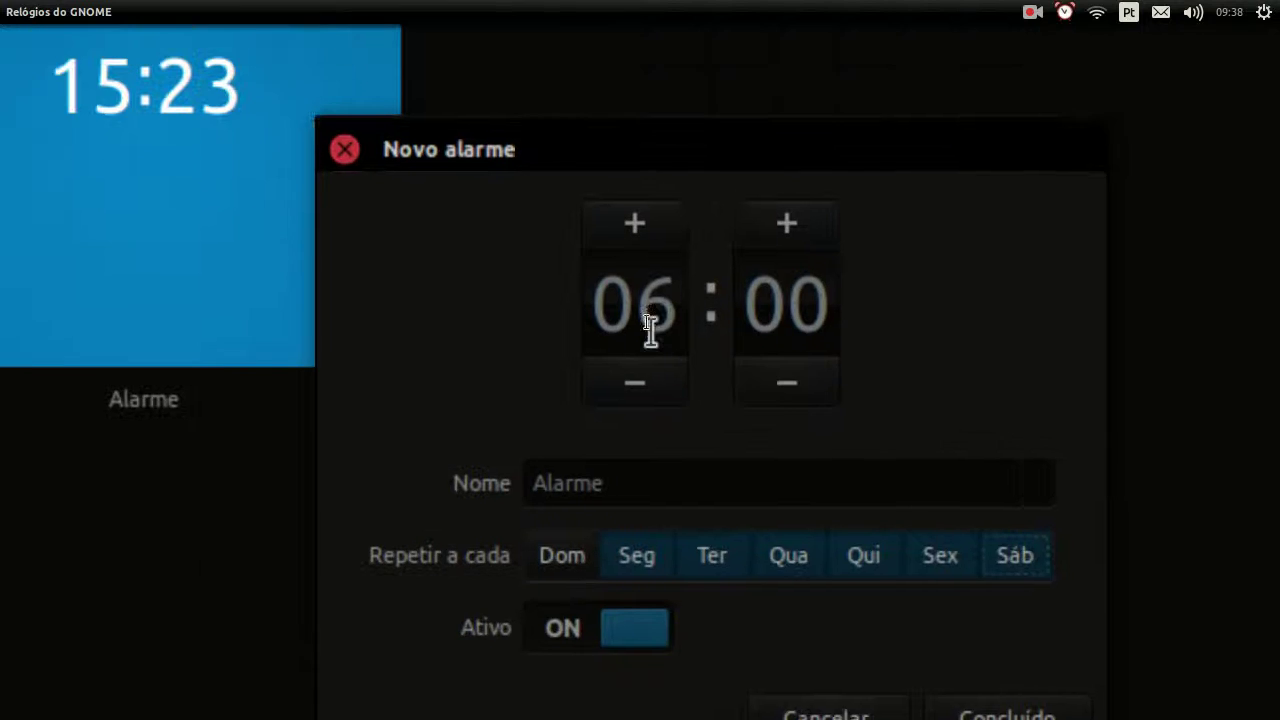
Change the new alarm's minutes to 30 and save the alarm
{"action": "left_click", "coordinate": [712, 316]}
{"action": "left_click", "coordinate": [693, 310], "text": "shift"}
{"action": "type", "text": "3"}
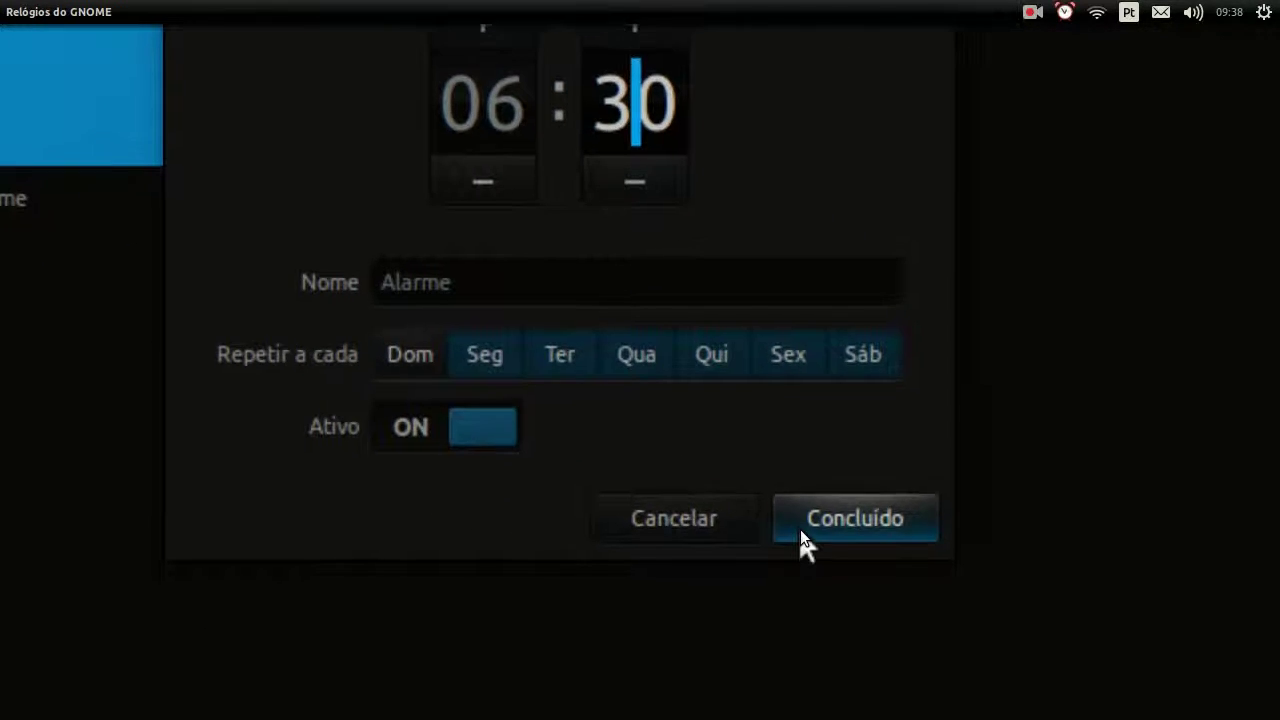
{"action": "left_click", "coordinate": [800, 530]}
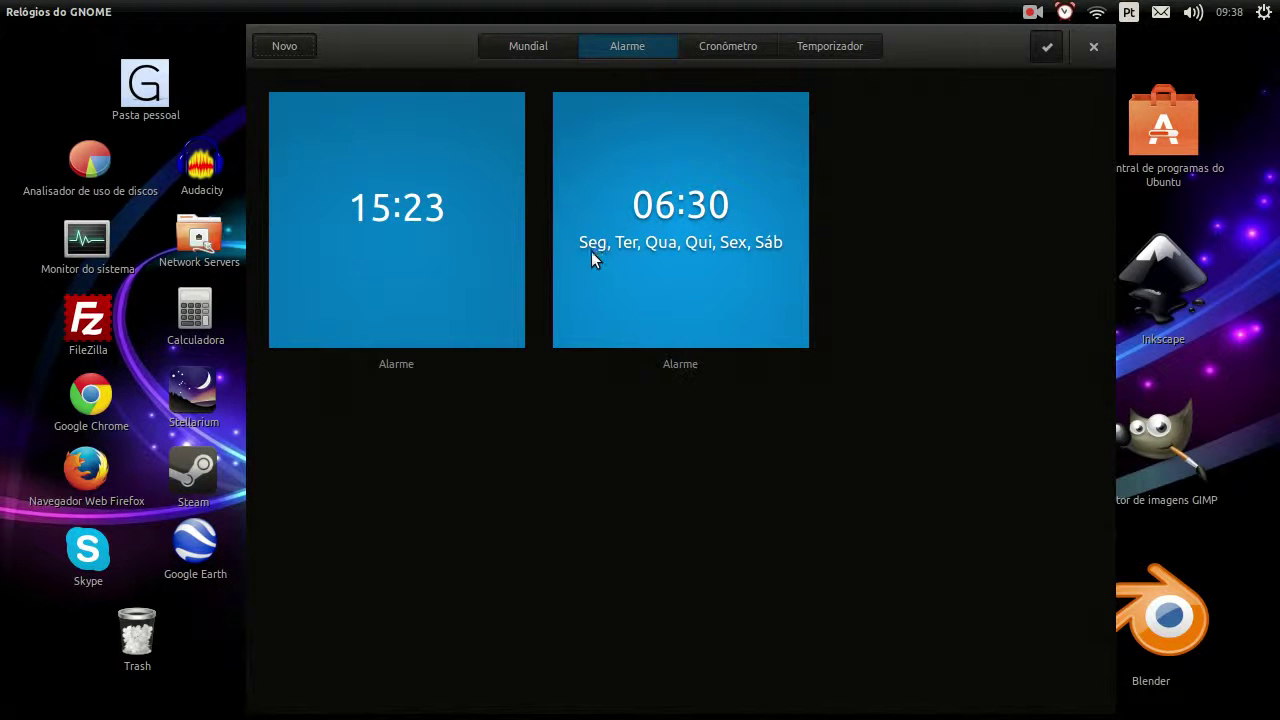
Deactivate the 06:30 alarm and save it, reopening it to activate and save it again
{"action": "left_click", "coordinate": [756, 271]}
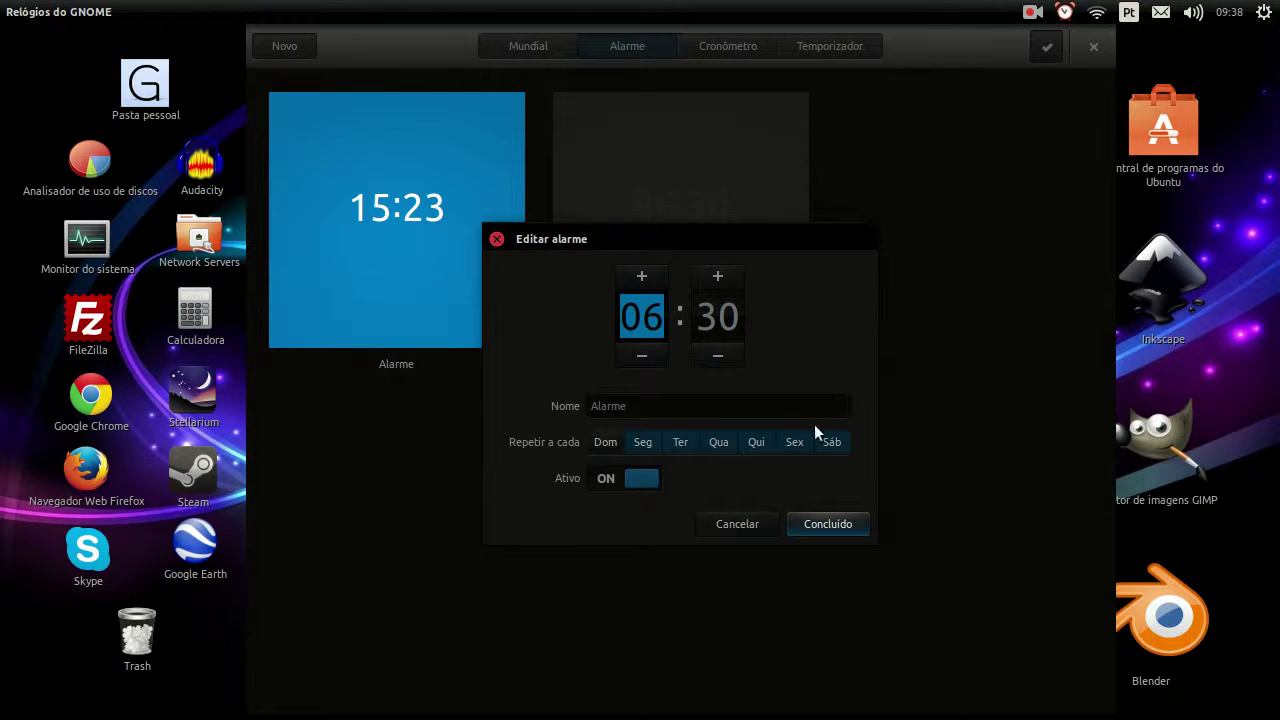
{"action": "left_click", "coordinate": [647, 482]}
{"action": "left_click", "coordinate": [820, 532]}
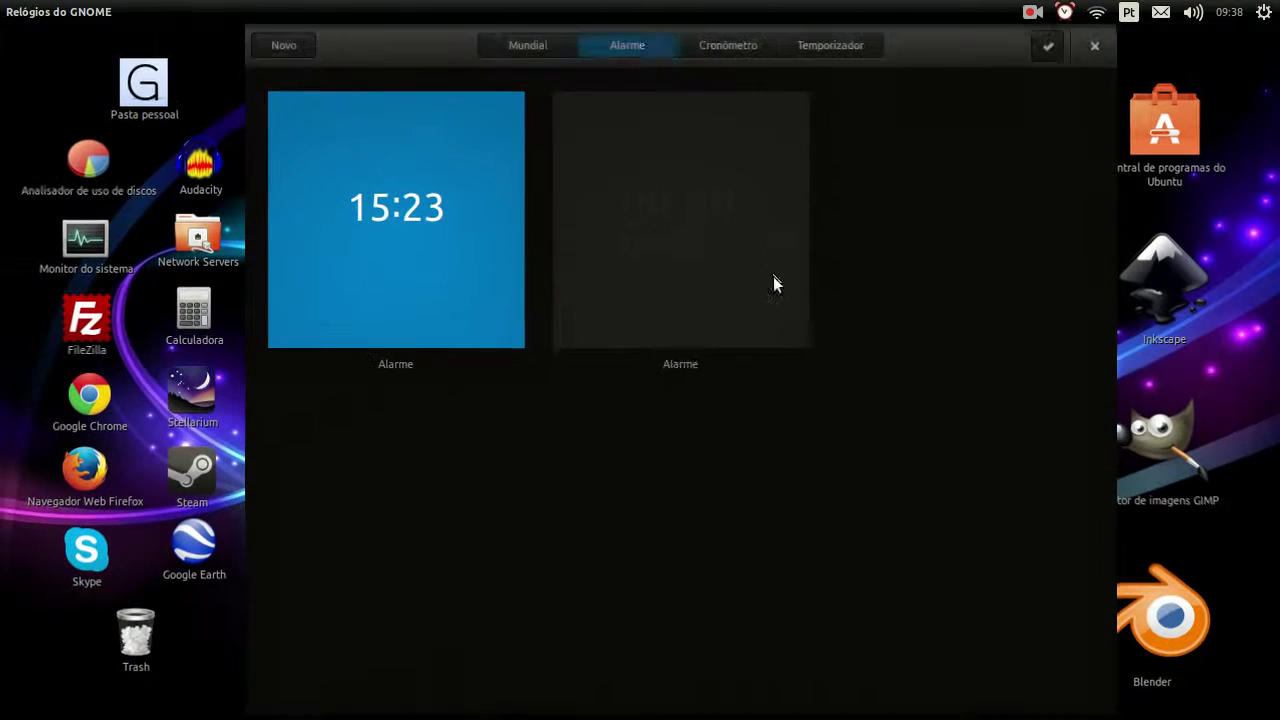
{"action": "left_click", "coordinate": [833, 426]}
{"action": "left_click", "coordinate": [648, 481]}
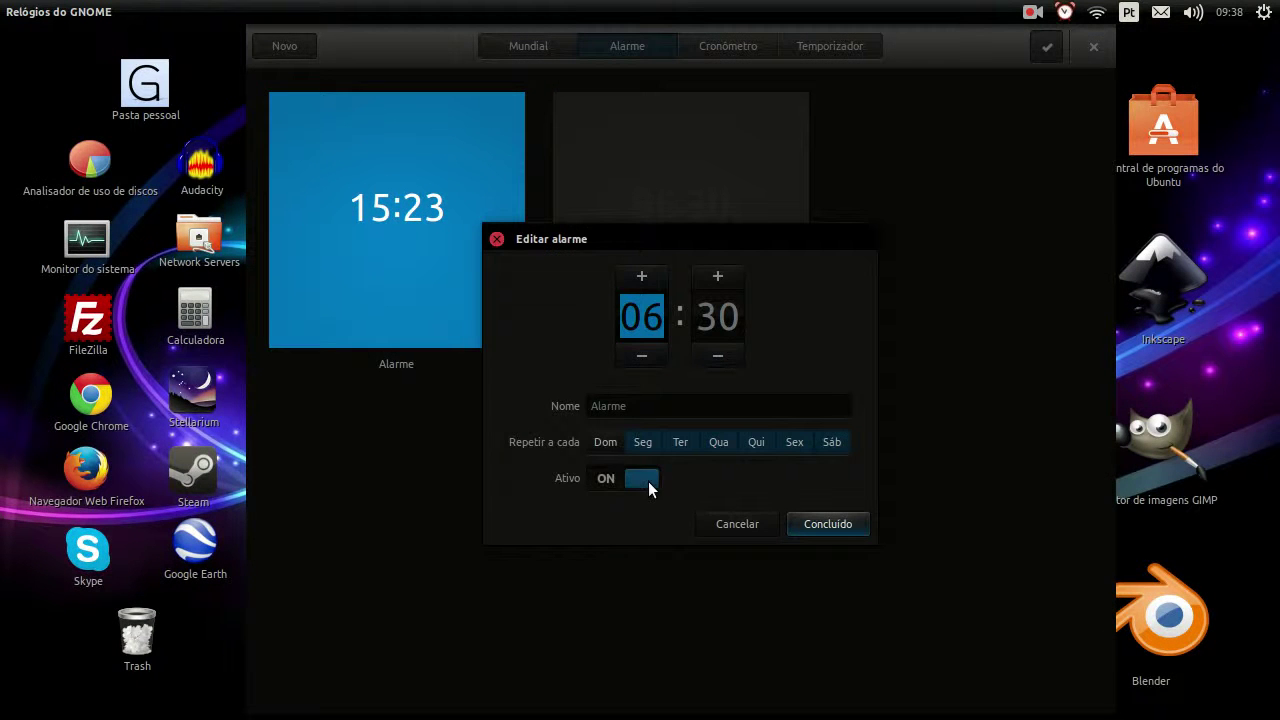
{"action": "left_click", "coordinate": [811, 525]}
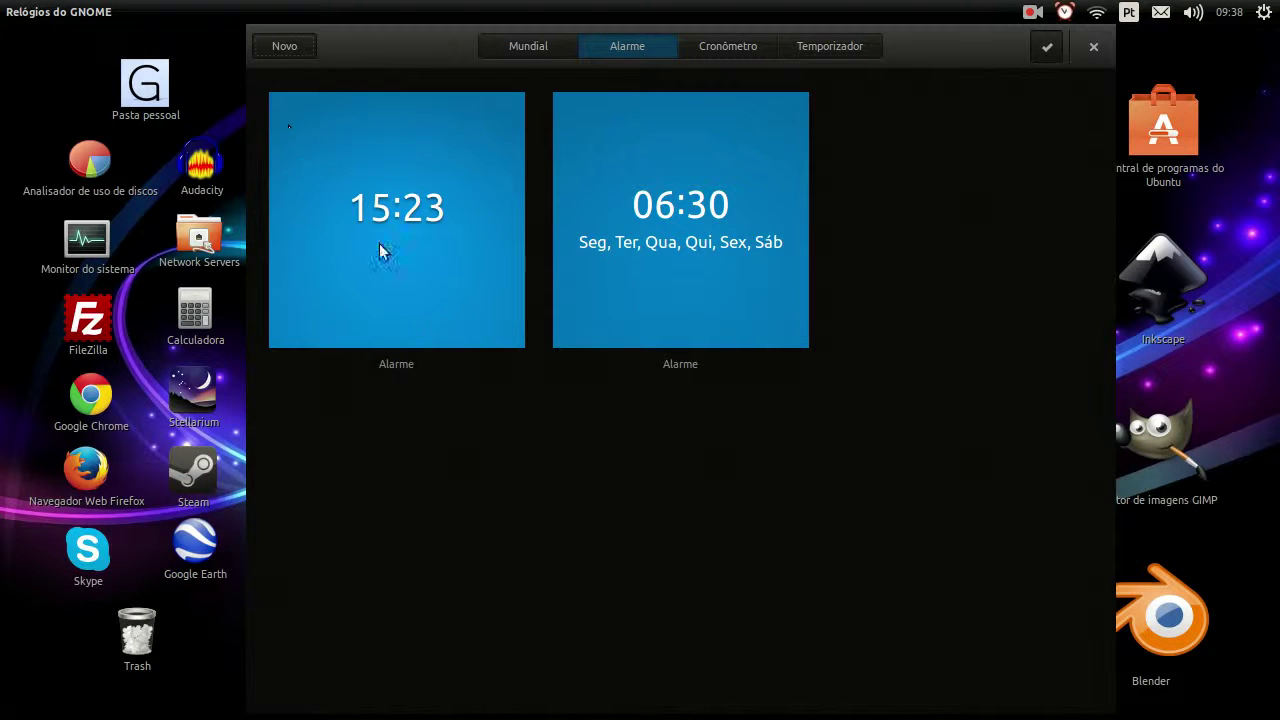
Delete the 15:23 alarm and the repeating 06:30 alarm from the alarms view
{"action": "right_click", "coordinate": [443, 299]}
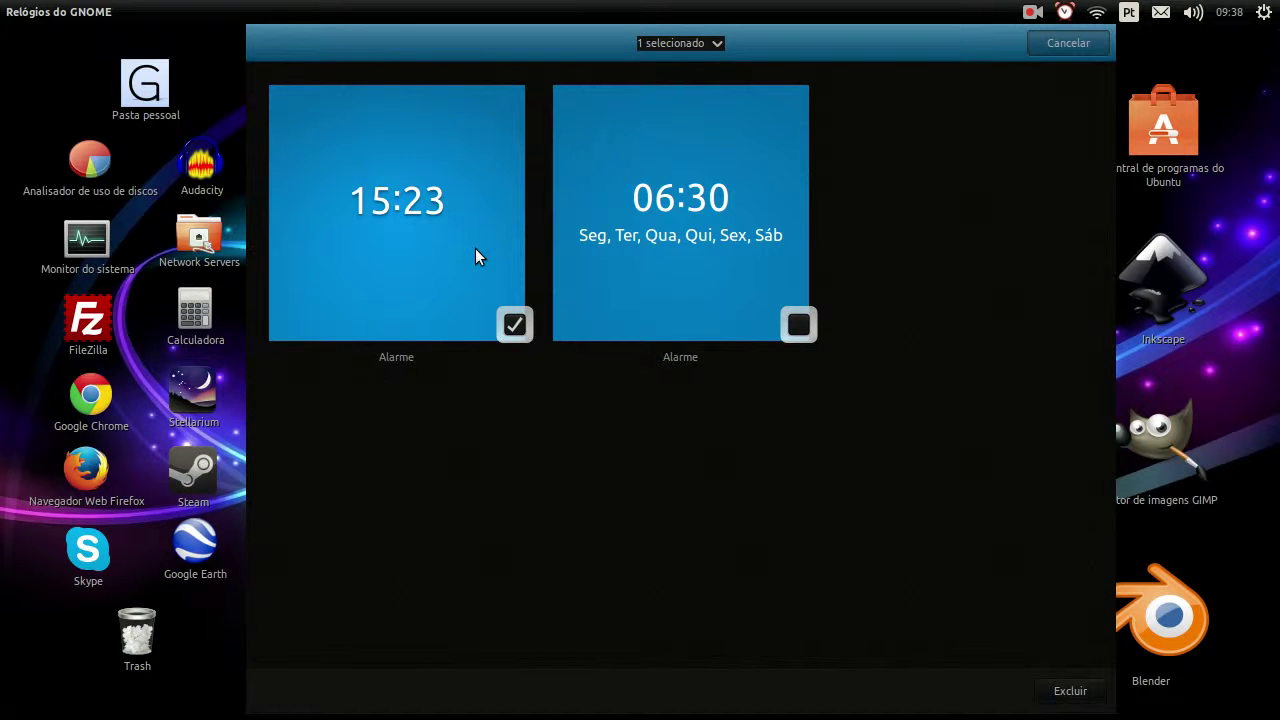
{"action": "left_click", "coordinate": [514, 325]}
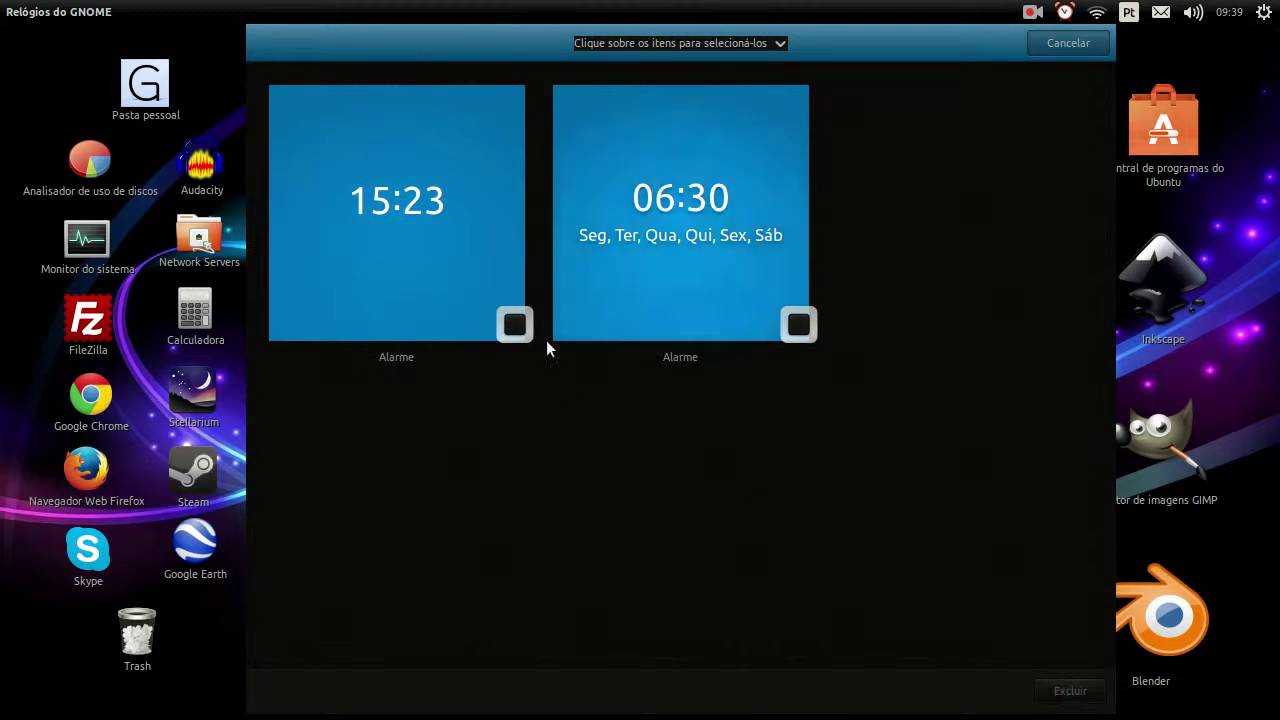
{"action": "left_click", "coordinate": [512, 329]}
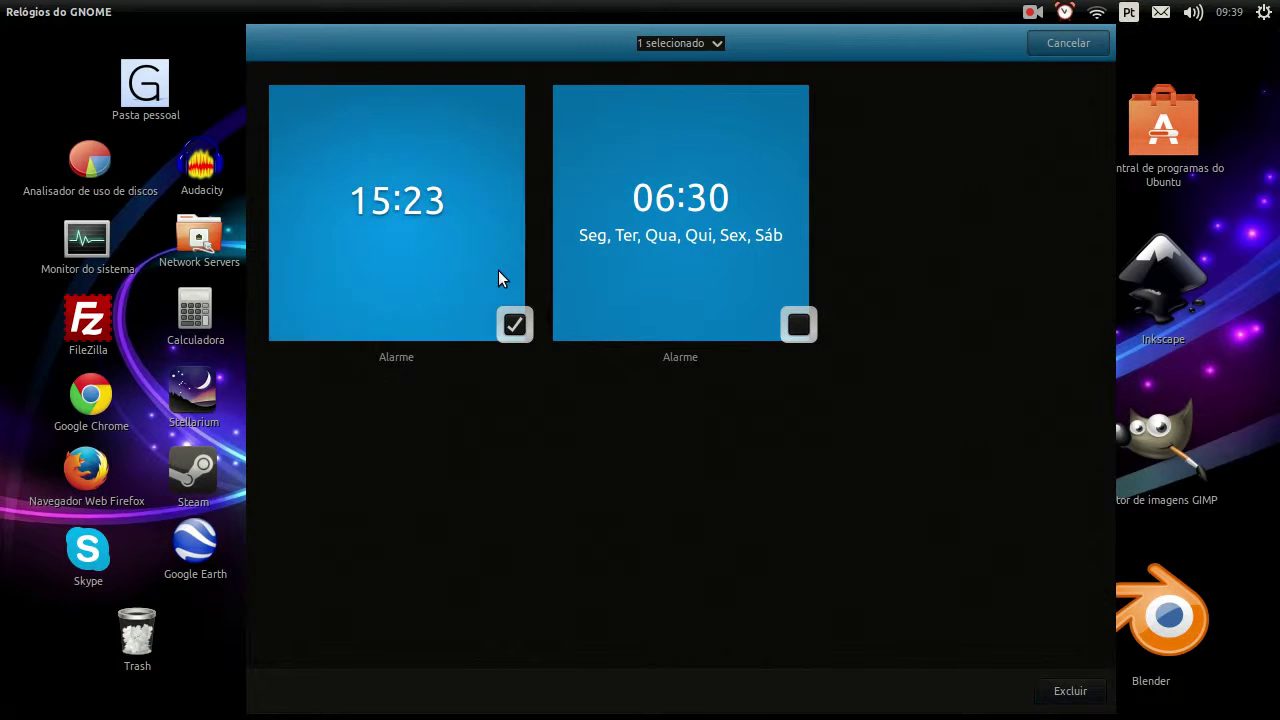
{"action": "left_click", "coordinate": [1070, 691]}
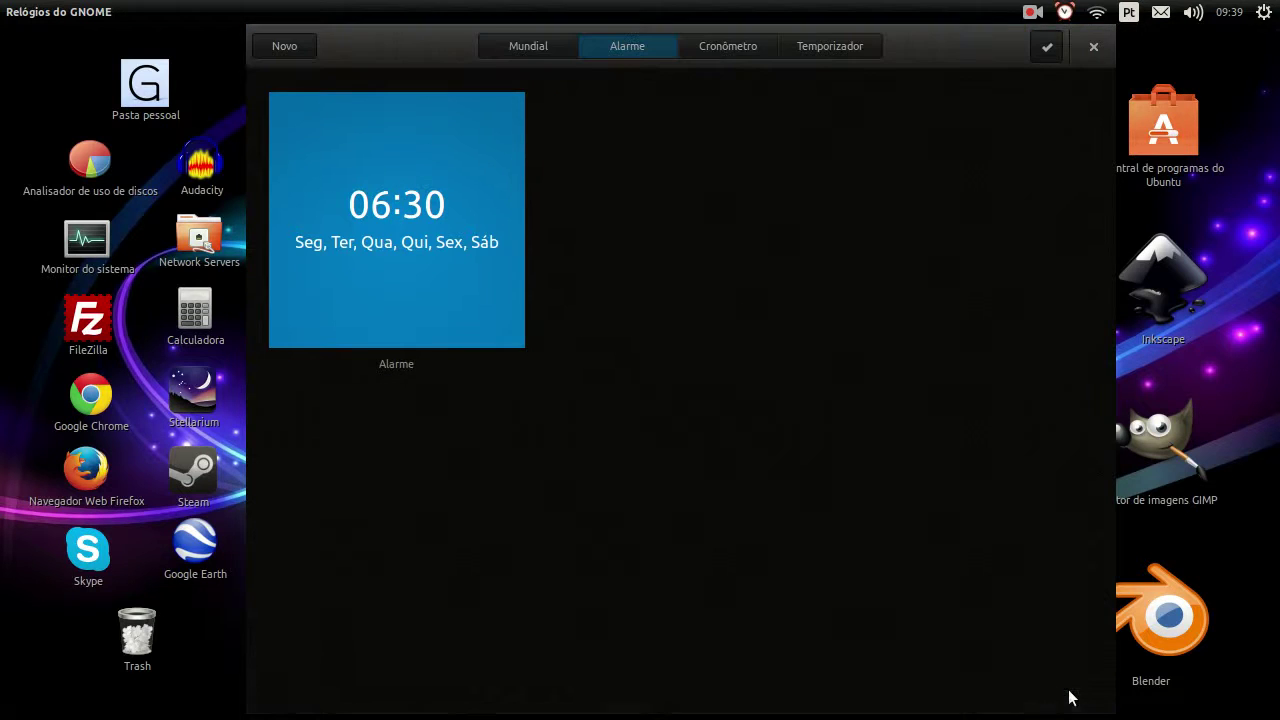
{"action": "right_click", "coordinate": [442, 318]}
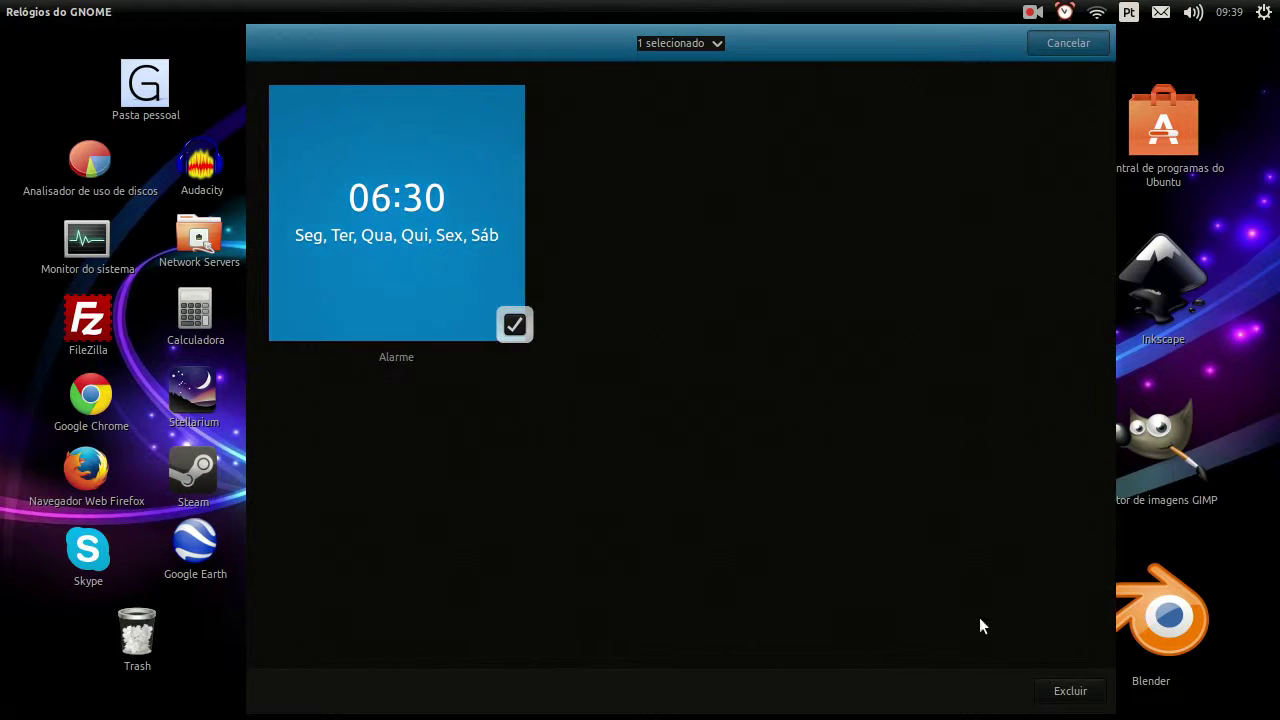
{"action": "left_click", "coordinate": [1068, 691]}
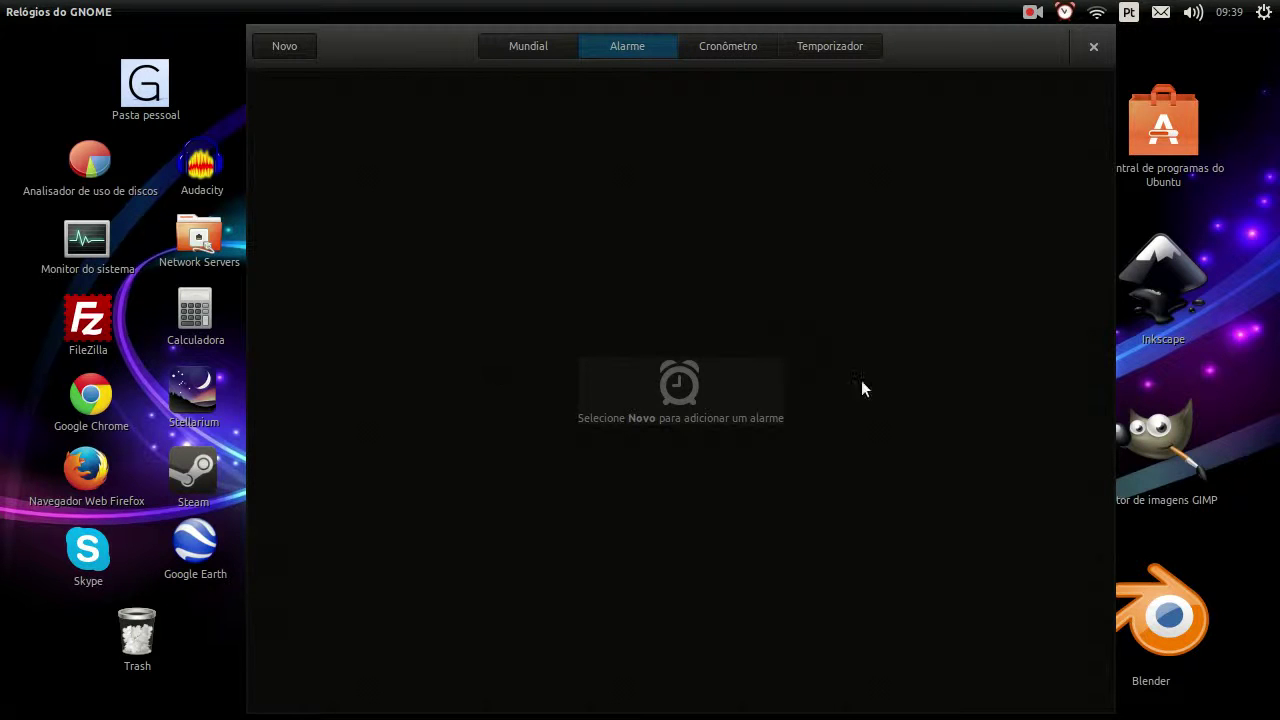
Run the stopwatch for a few seconds in the Cronômetro view, stopping and resetting it
{"action": "left_click", "coordinate": [727, 55]}
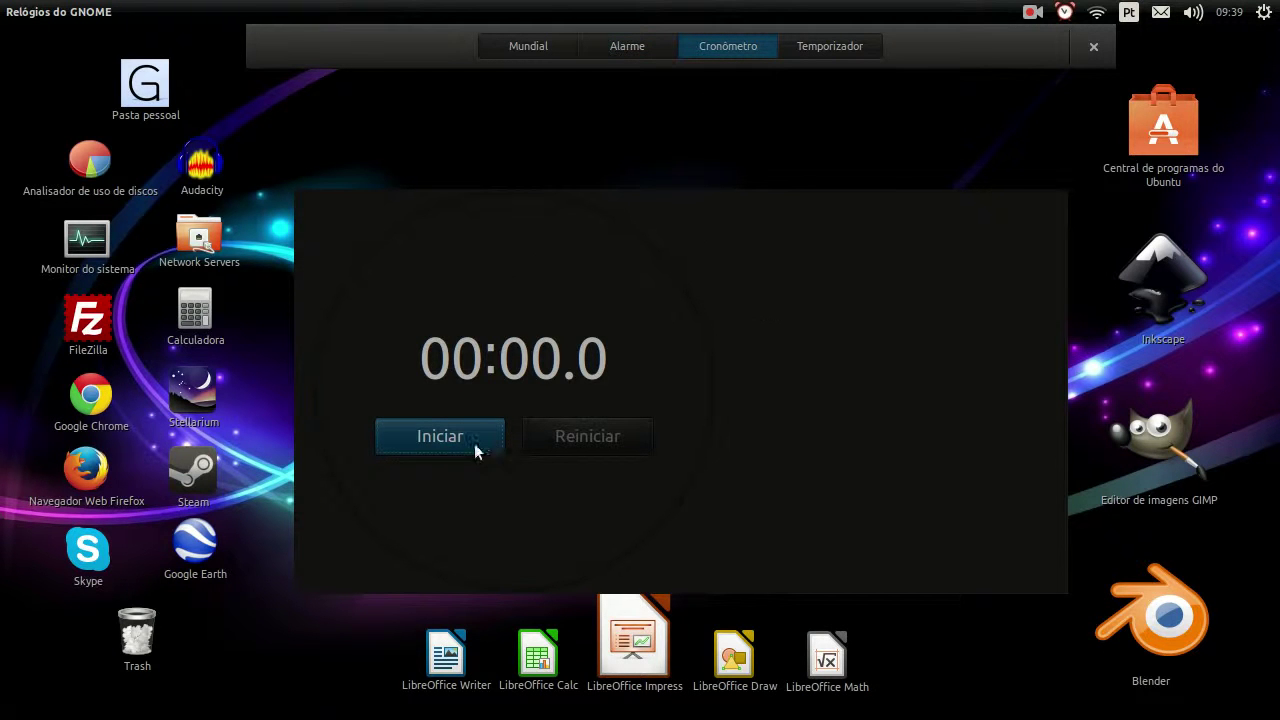
{"action": "left_click", "coordinate": [434, 436]}
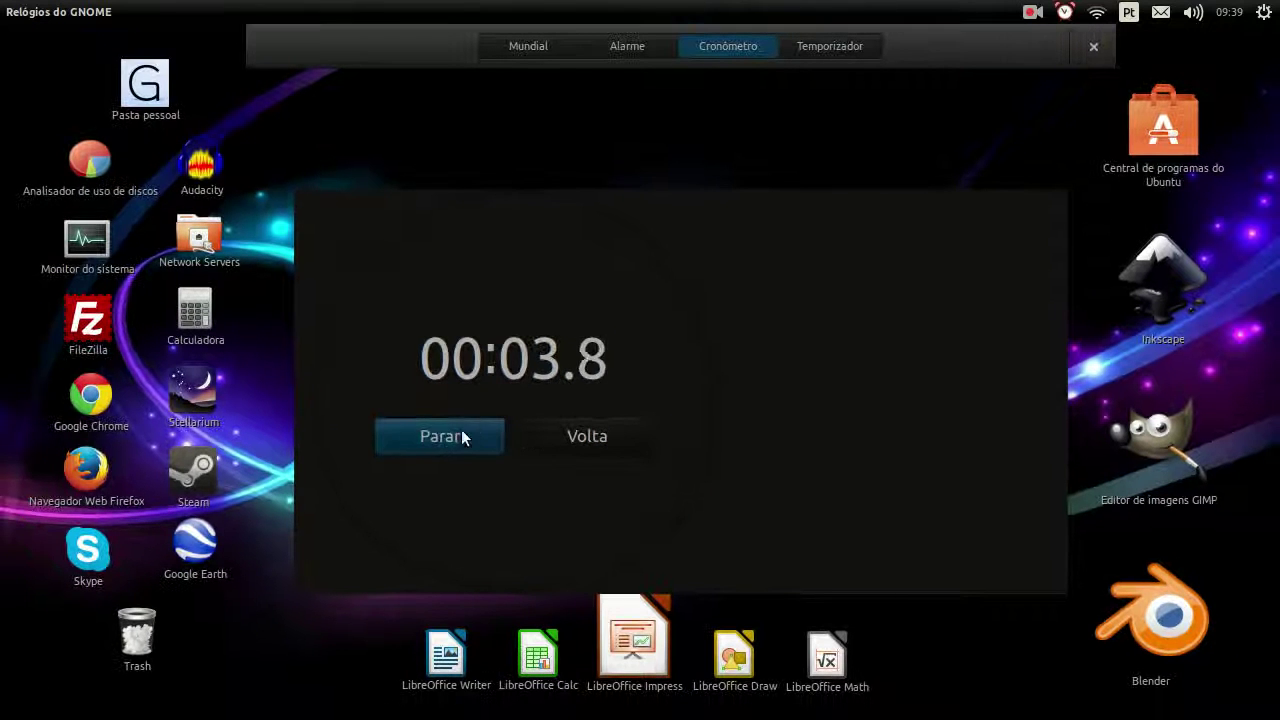
{"action": "left_click", "coordinate": [406, 498]}
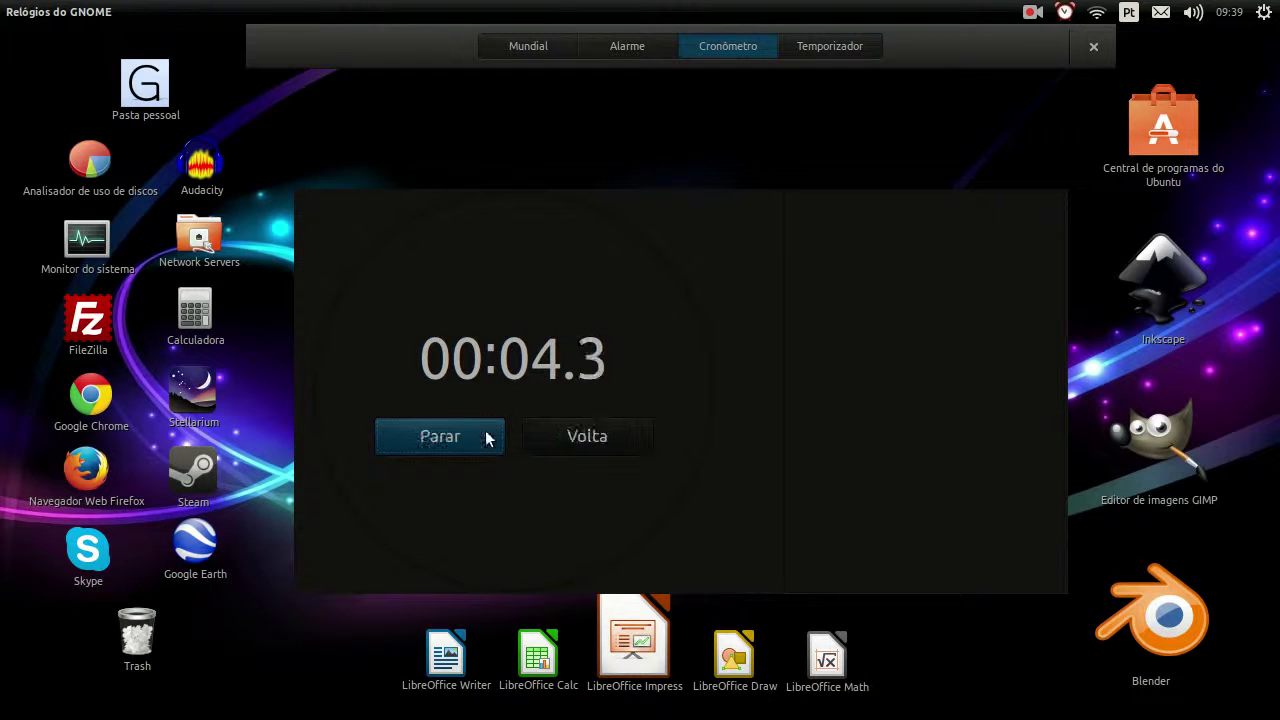
{"action": "left_click", "coordinate": [486, 437]}
{"action": "left_click", "coordinate": [476, 441]}
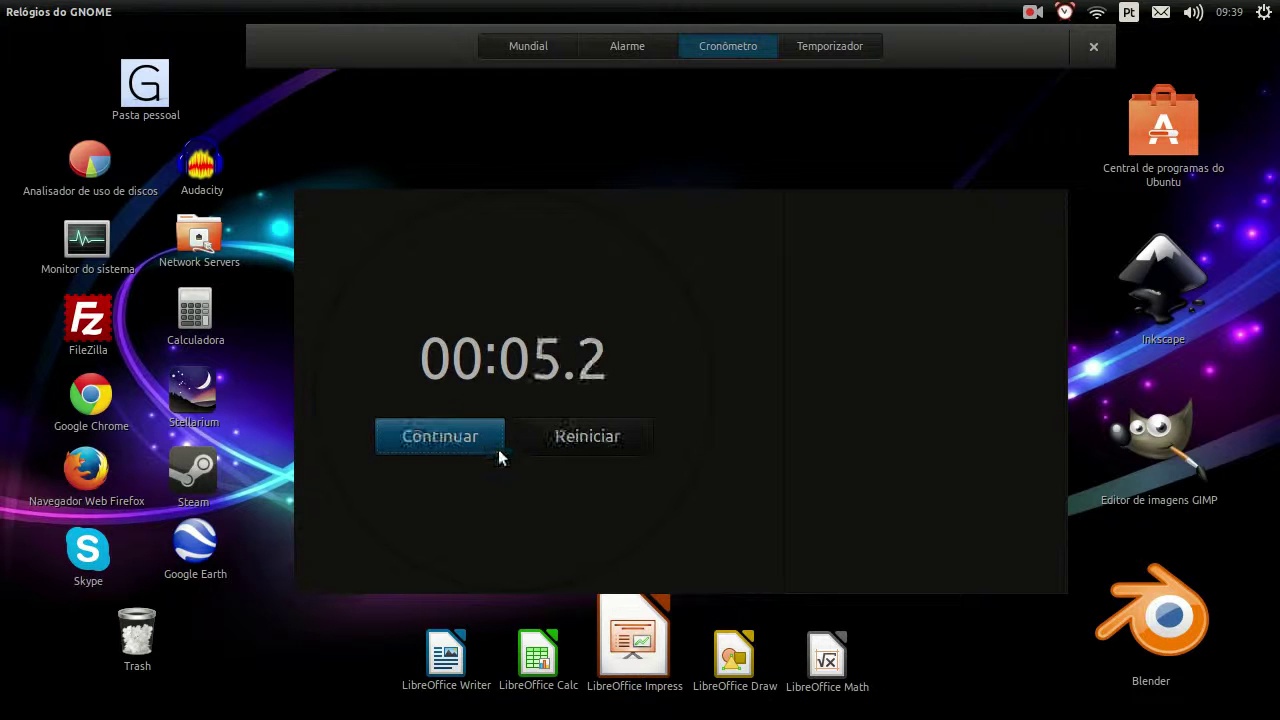
{"action": "left_click", "coordinate": [570, 446]}
Run the stopwatch again, recording two laps before stopping it
{"action": "left_click", "coordinate": [429, 447]}
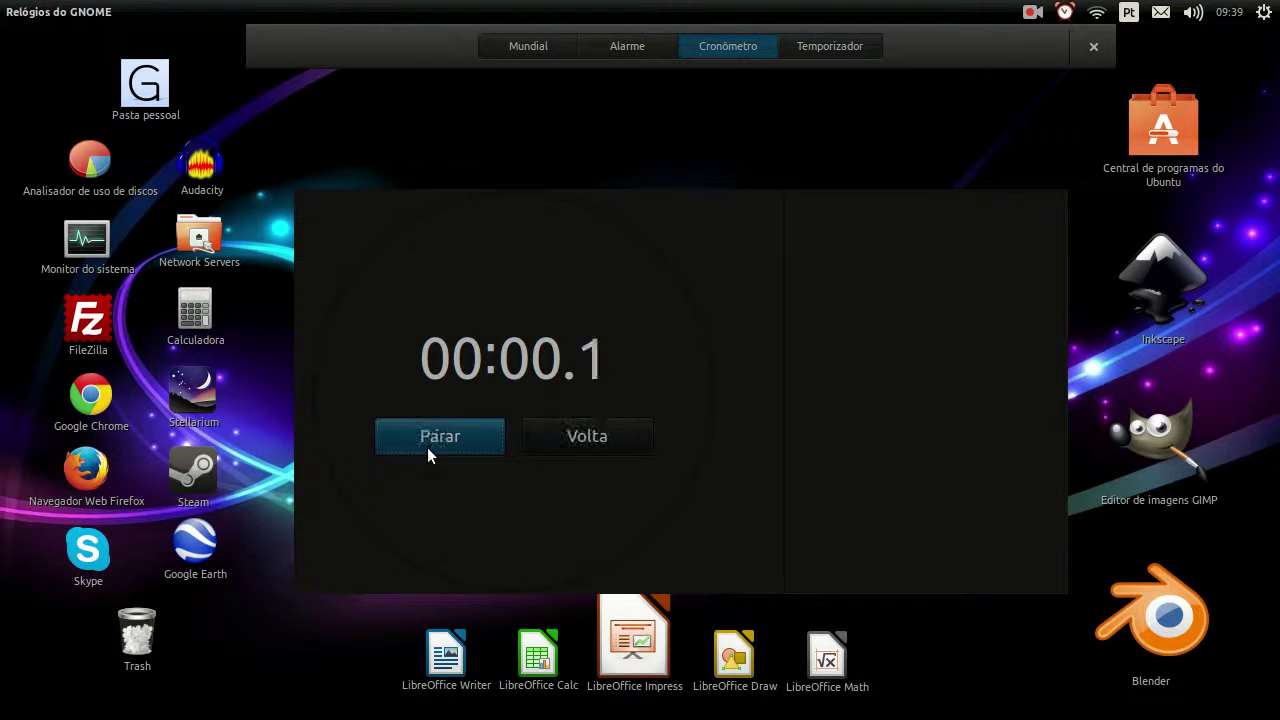
{"action": "left_click", "coordinate": [615, 442]}
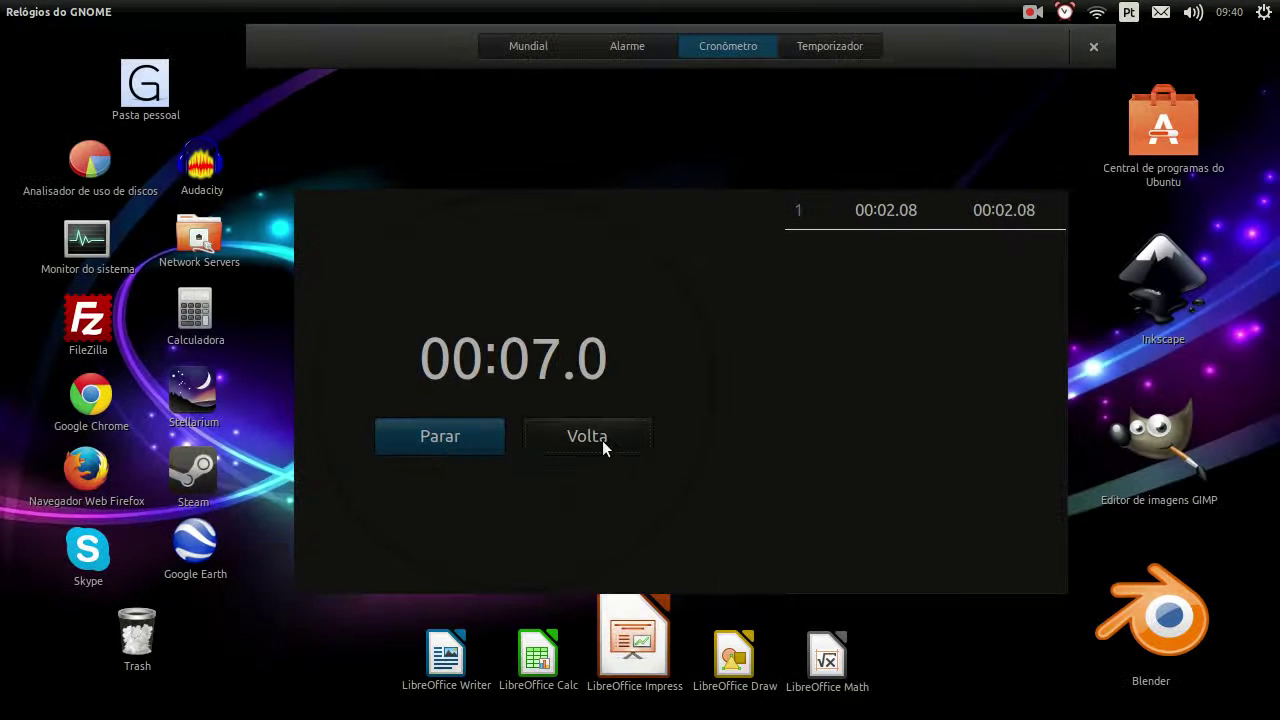
{"action": "left_click", "coordinate": [248, 658]}
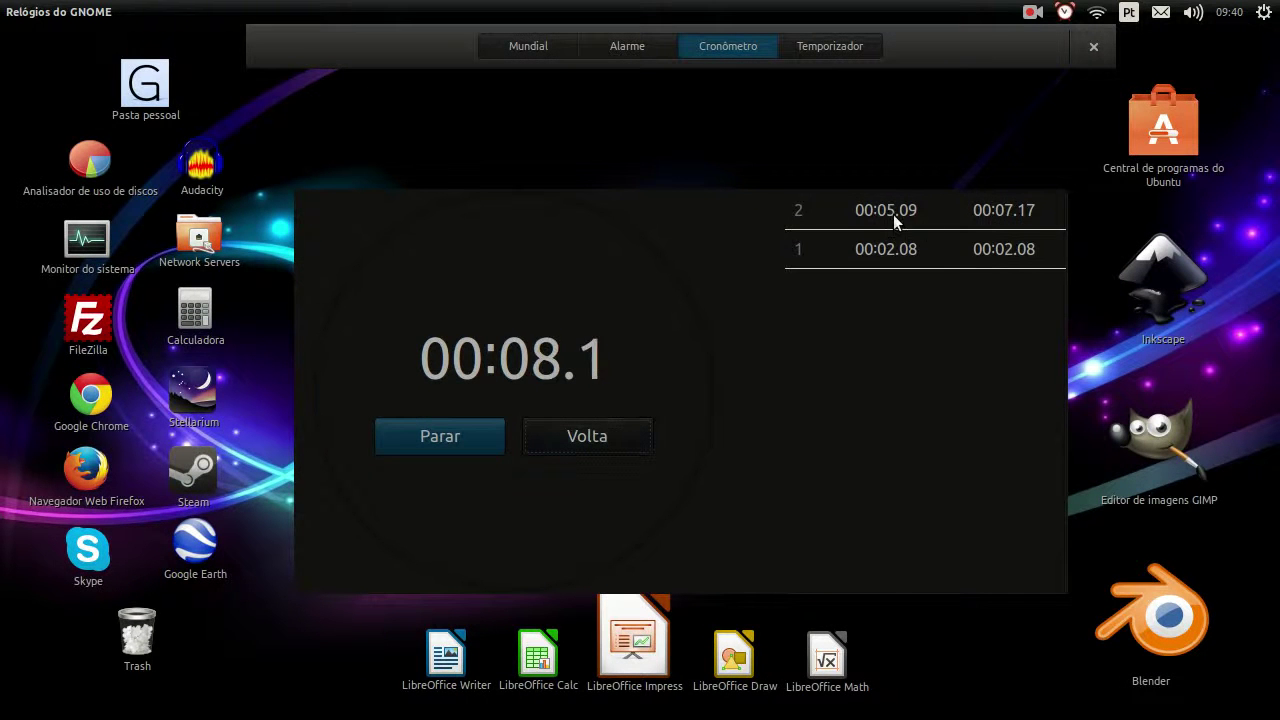
{"action": "left_click", "coordinate": [450, 448]}
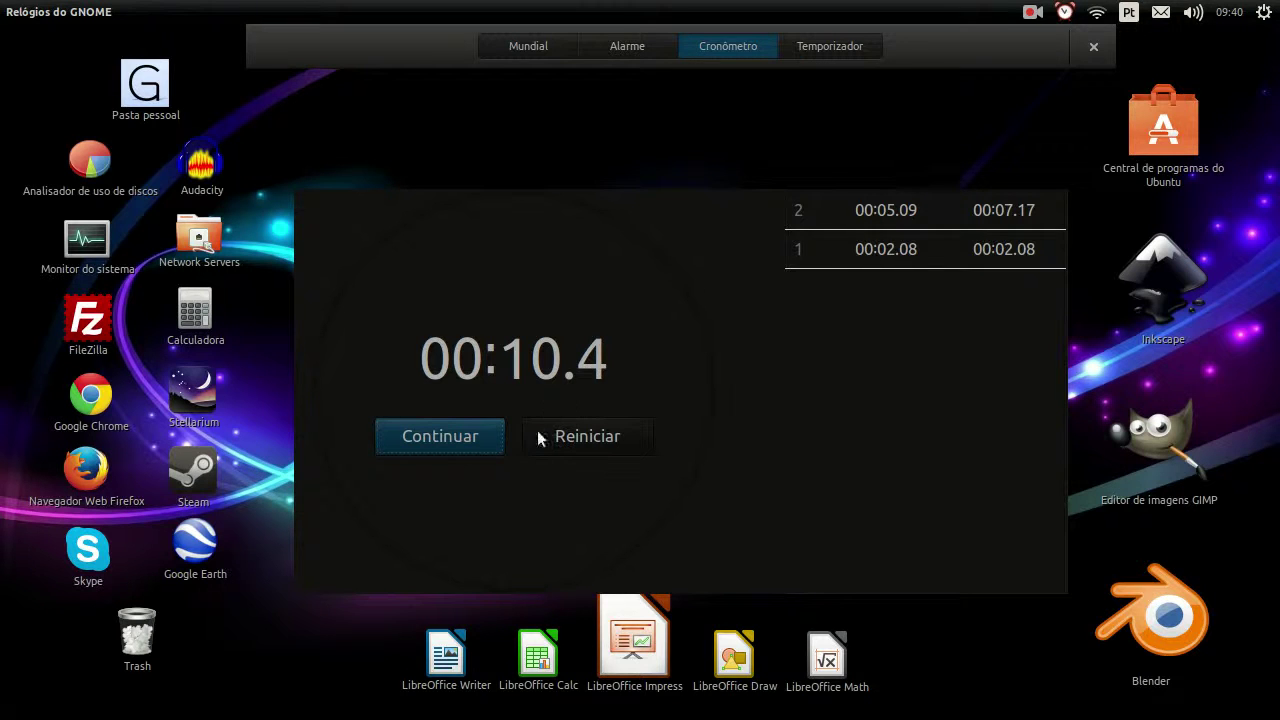
Show the Temporizador view and close Relógios do GNOME
{"action": "left_click", "coordinate": [813, 47]}
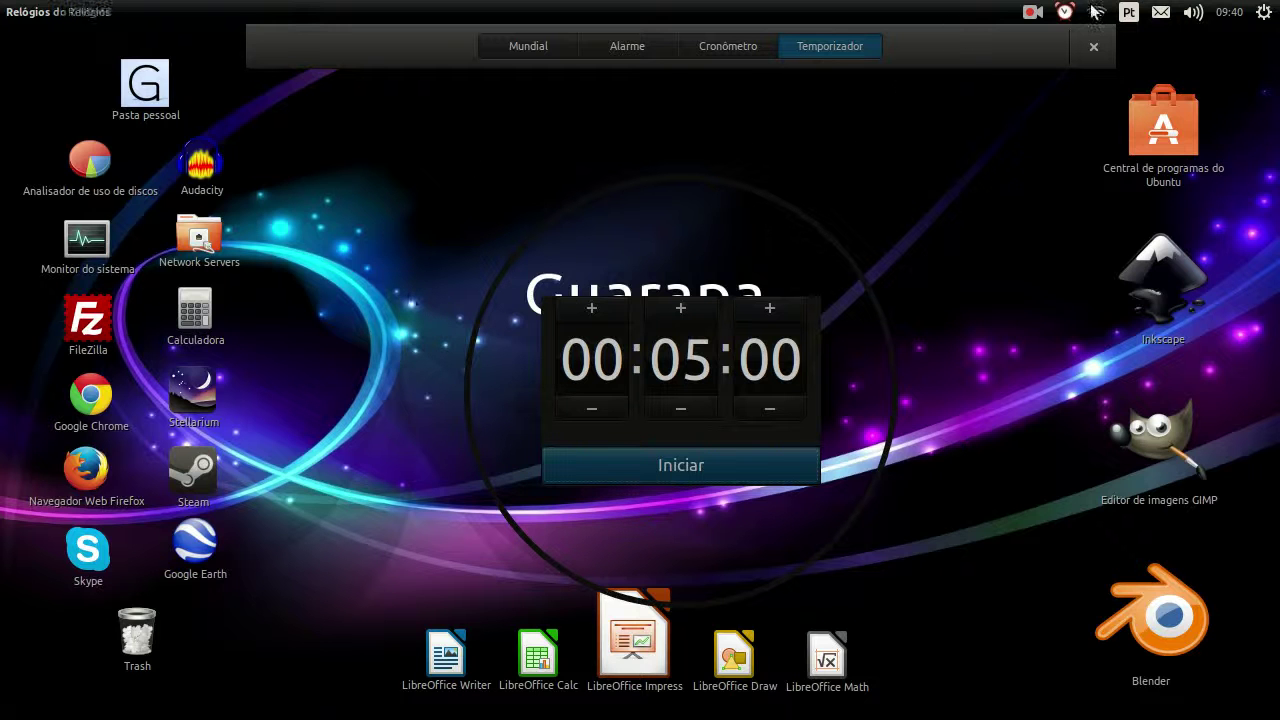
{"action": "left_click", "coordinate": [1091, 48]}
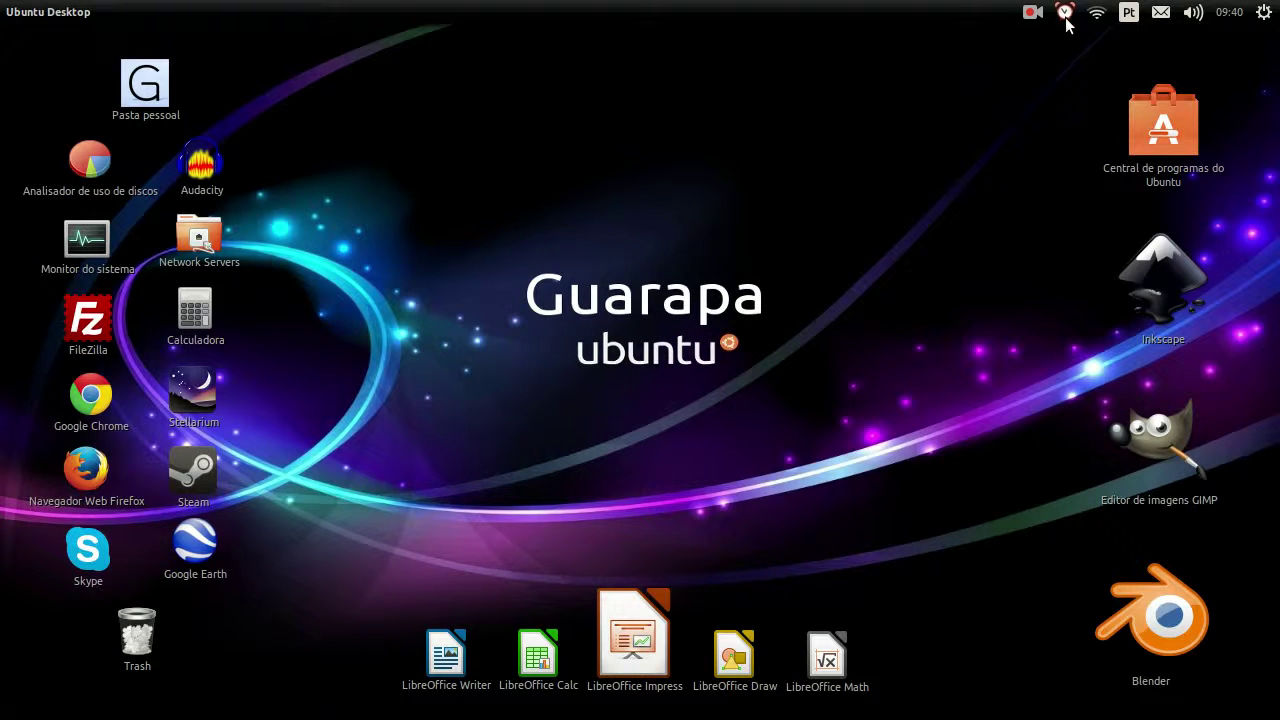
Show the alarms list of Alarm Clock and reposition its window near the middle of the desktop
{"action": "left_click", "coordinate": [1065, 13]}
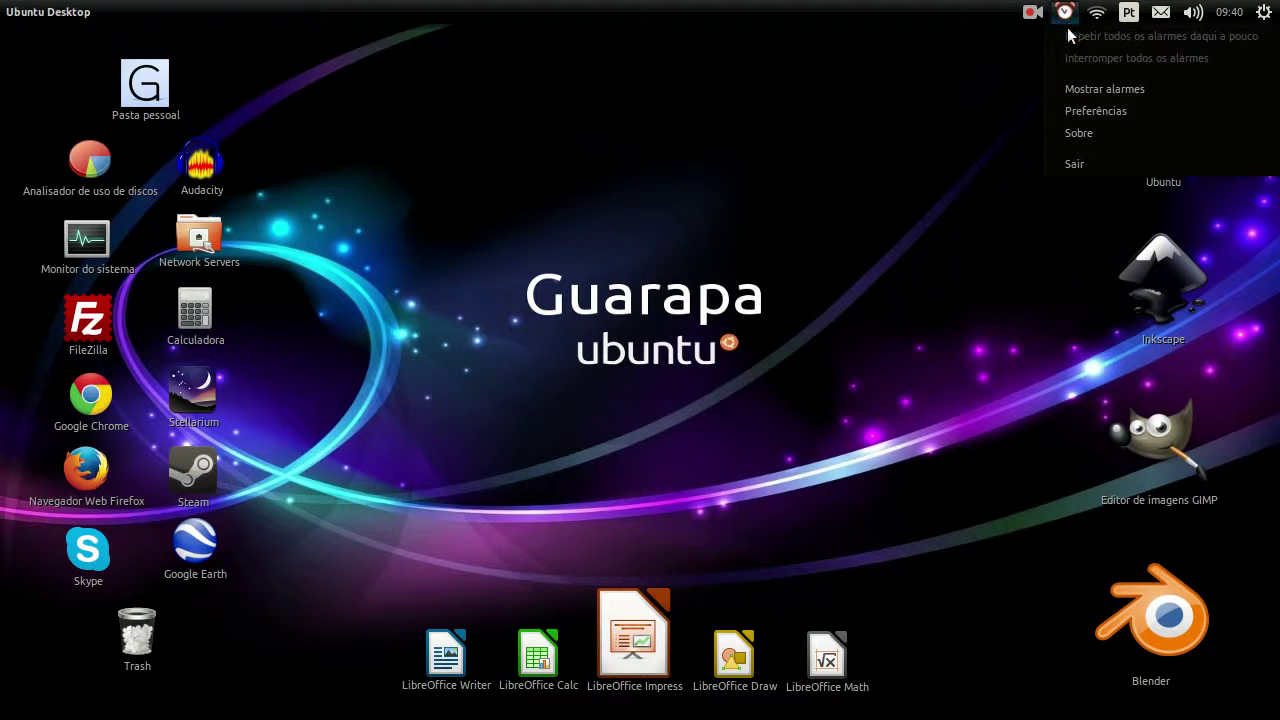
{"action": "left_click", "coordinate": [1095, 89]}
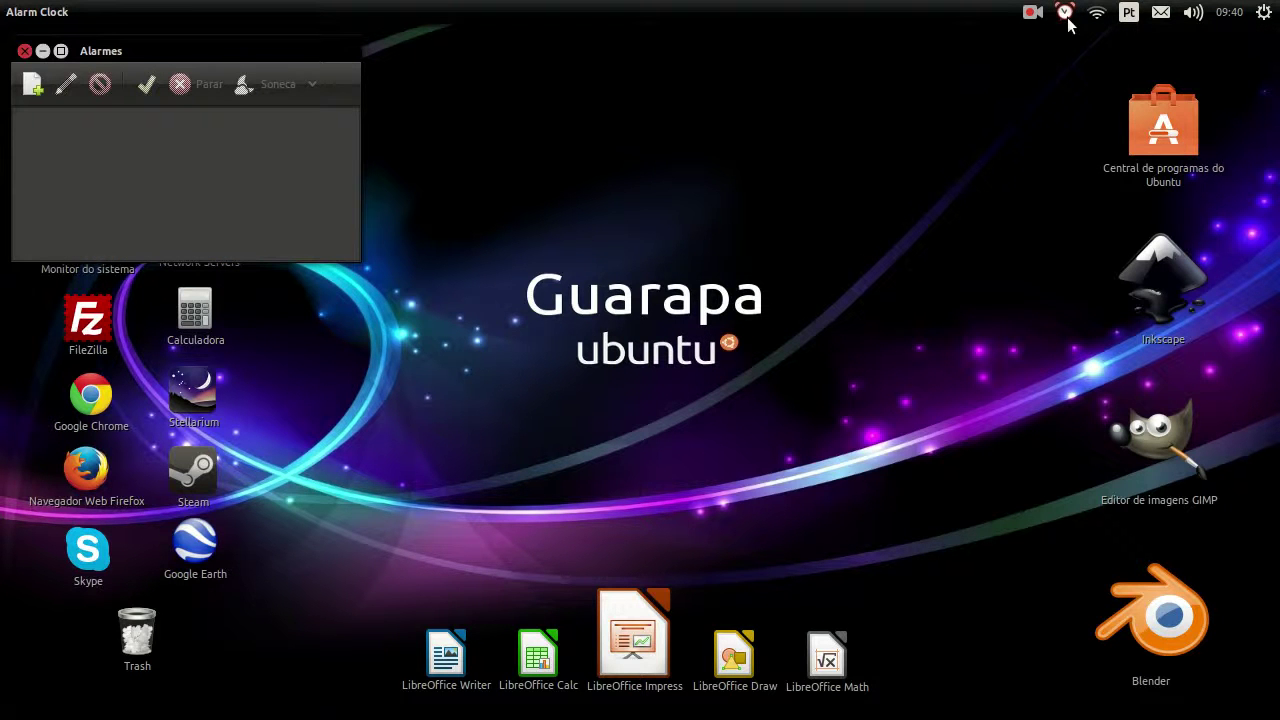
{"action": "left_click_drag", "start_coordinate": [285, 49], "coordinate": [853, 234]}
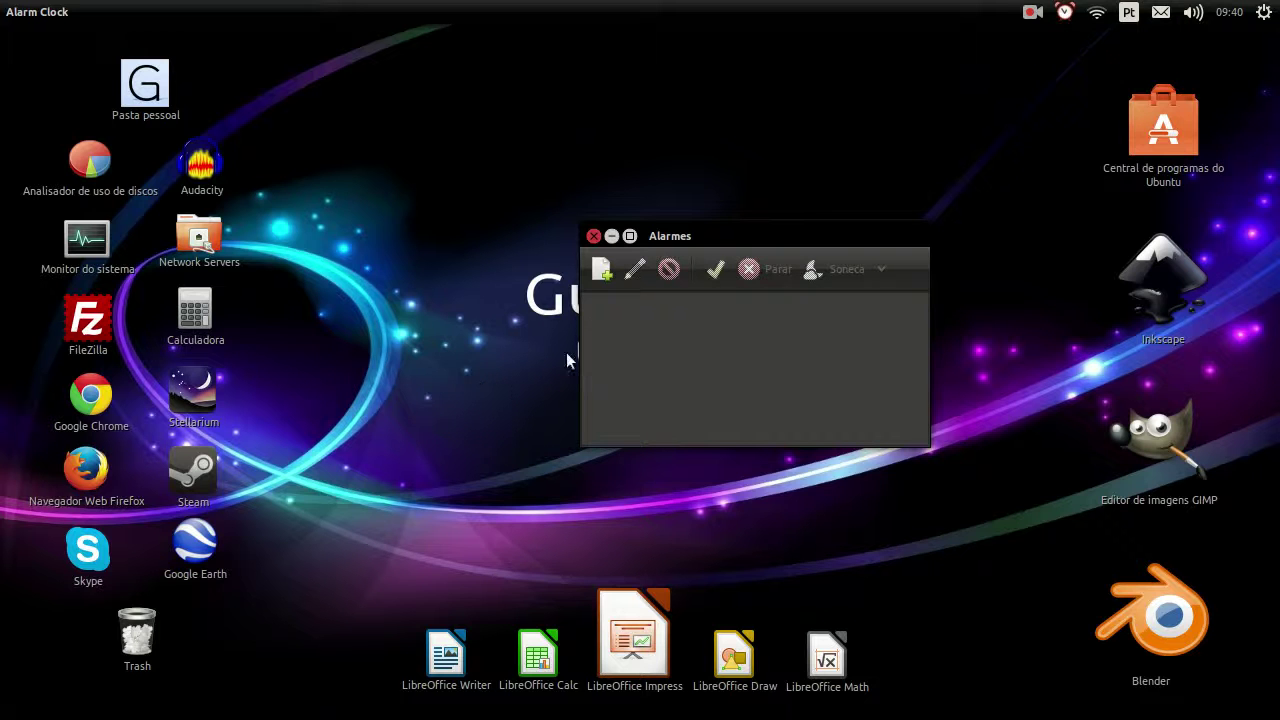
Add a new alarm in Alarm Clock and set its time to 06:30
{"action": "left_click", "coordinate": [602, 270]}
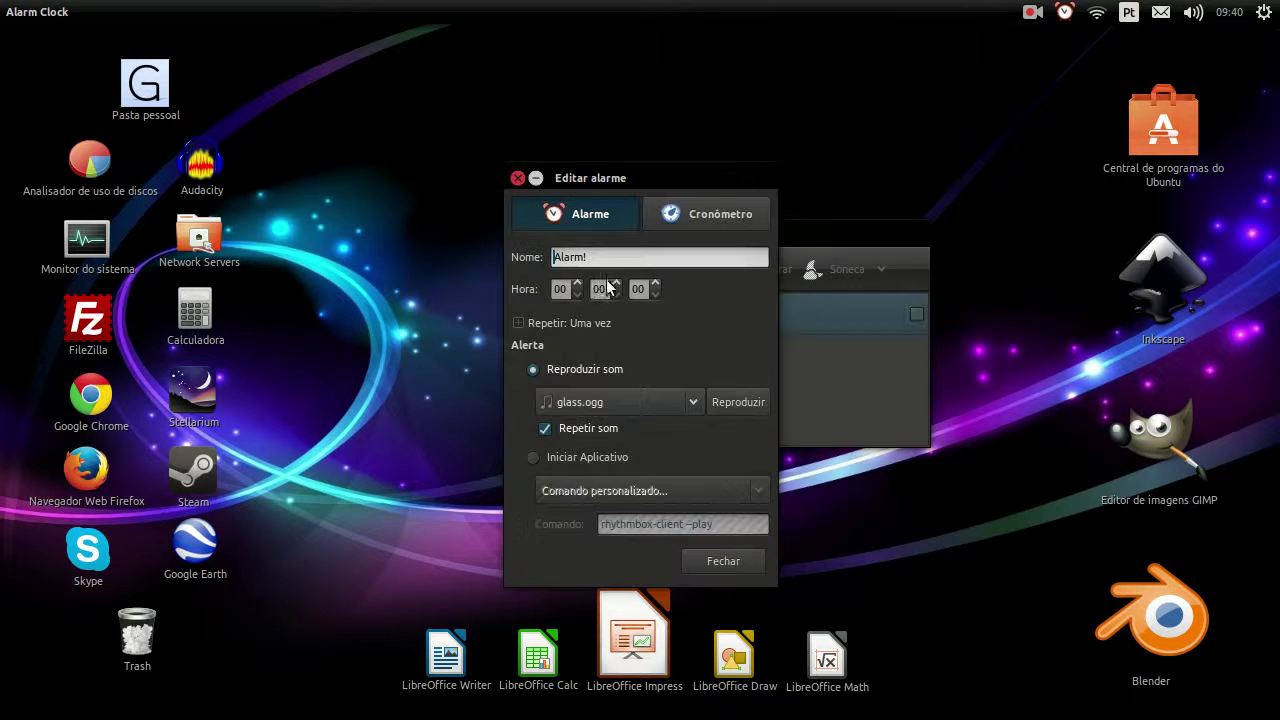
{"action": "left_click_drag", "start_coordinate": [598, 258], "coordinate": [537, 258]}
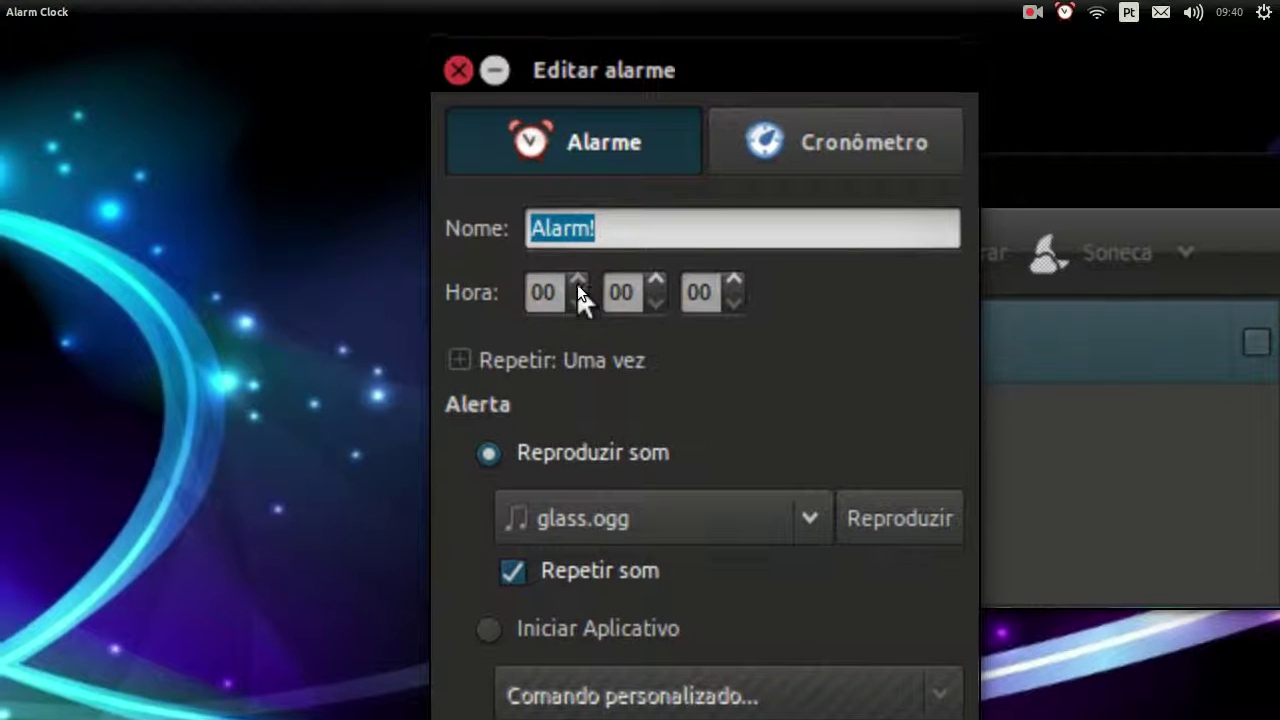
{"action": "left_click_drag", "start_coordinate": [520, 276], "coordinate": [520, 276]}
{"action": "left_click_drag", "start_coordinate": [576, 306], "coordinate": [576, 306]}
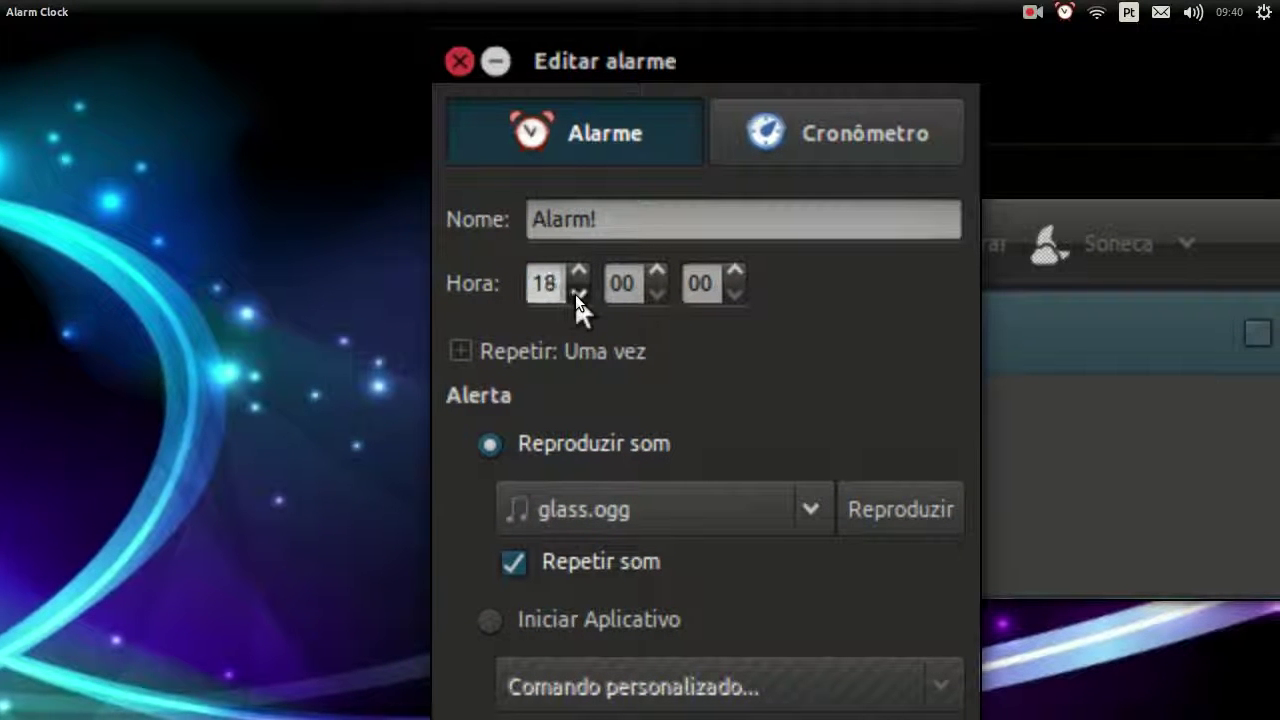
{"action": "double_click", "coordinate": [544, 283]}
{"action": "type", "text": "06"}
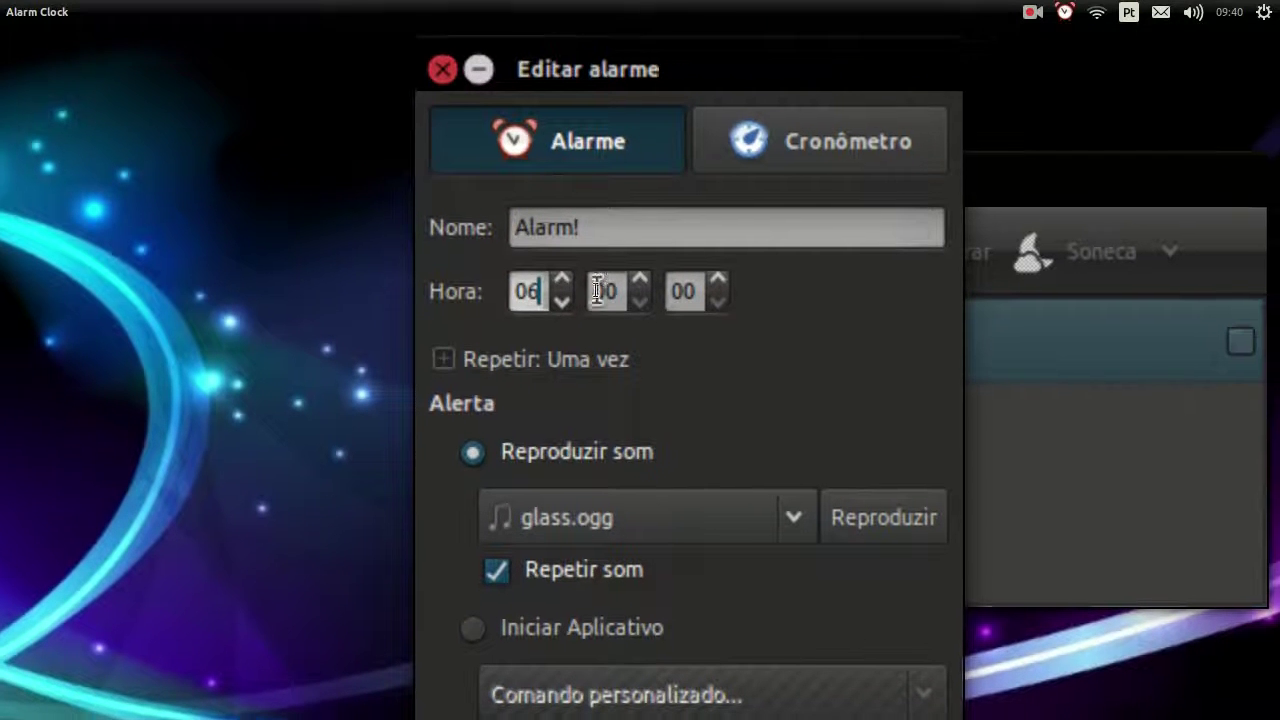
{"action": "double_click", "coordinate": [597, 290]}
{"action": "type", "text": "30"}
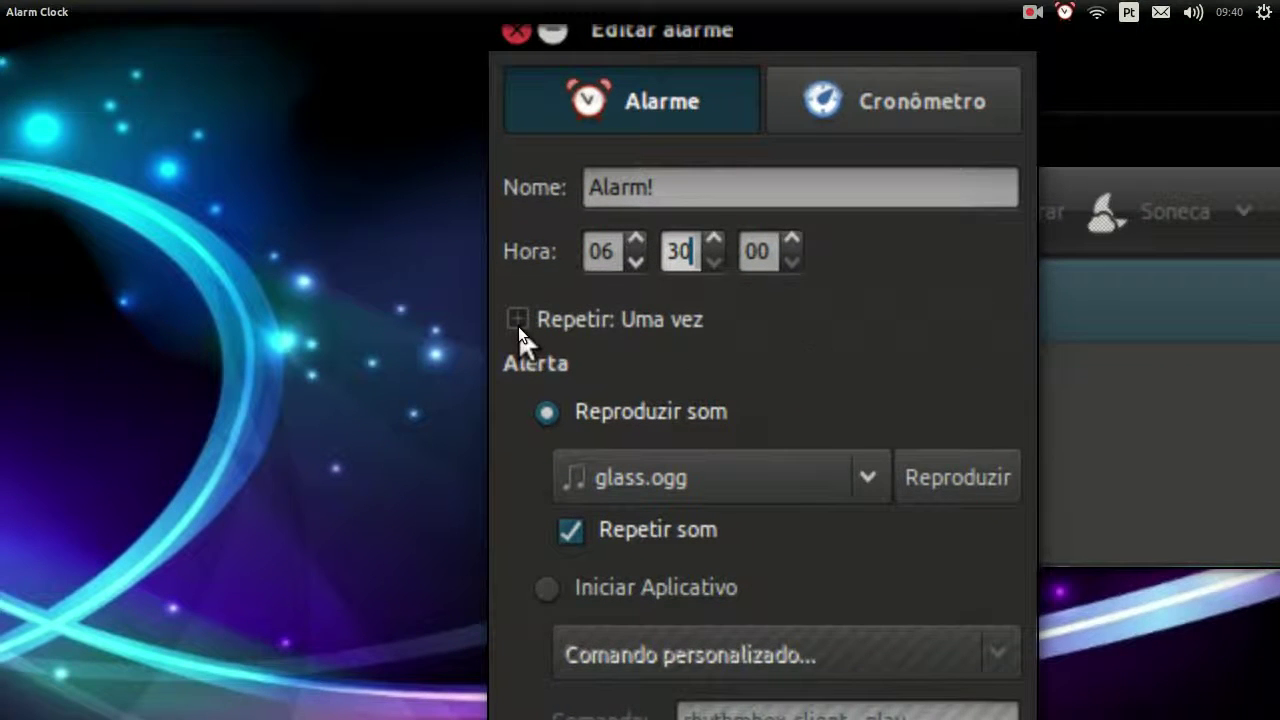
Set the 06:30 alarm to repeat every Seg, Ter, Qua, Qui, Sex and Sáb
{"action": "left_click", "coordinate": [440, 321]}
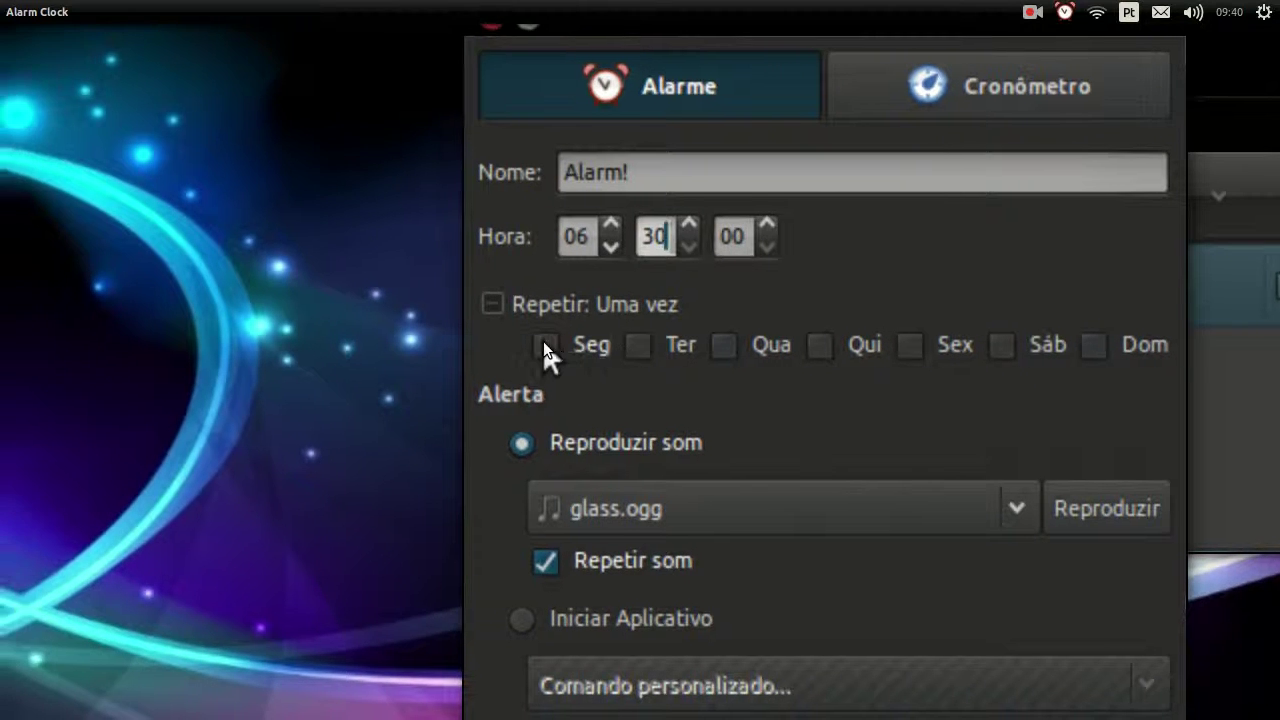
{"action": "left_click", "coordinate": [345, 341]}
{"action": "left_click", "coordinate": [595, 339]}
{"action": "left_click", "coordinate": [681, 339]}
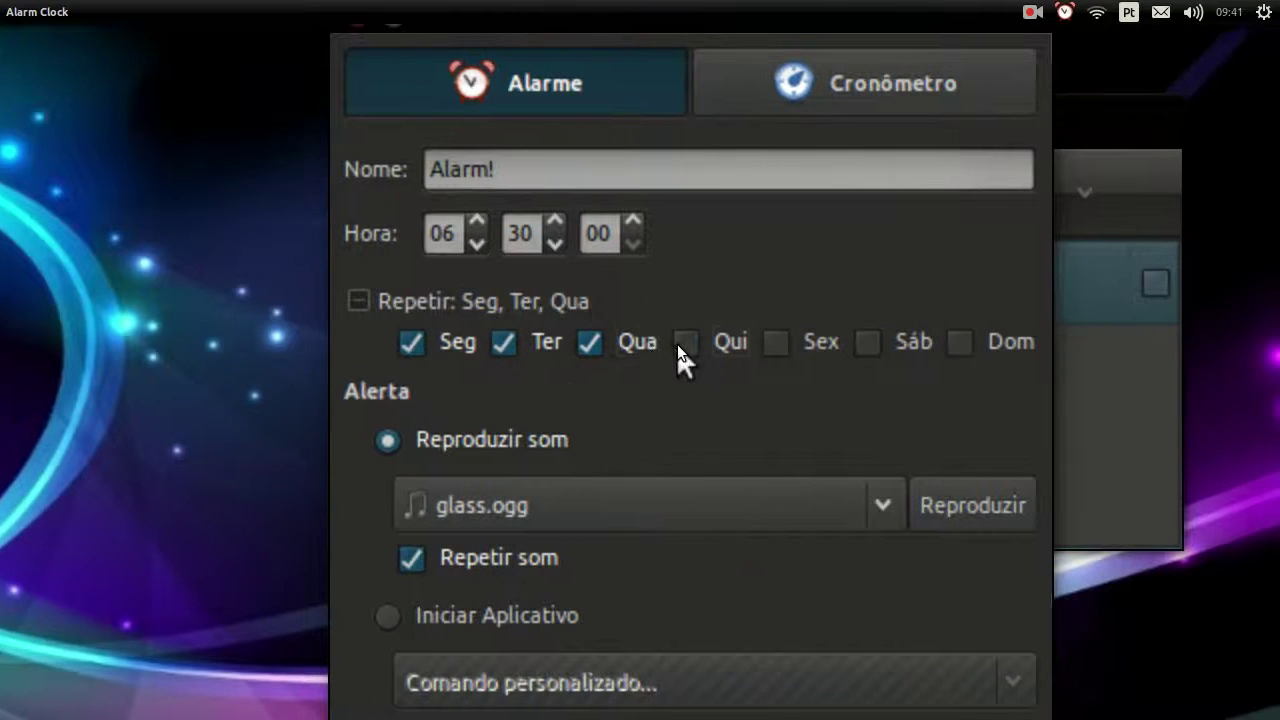
{"action": "left_click", "coordinate": [777, 339]}
{"action": "left_click", "coordinate": [726, 343]}
{"action": "left_click", "coordinate": [811, 341]}
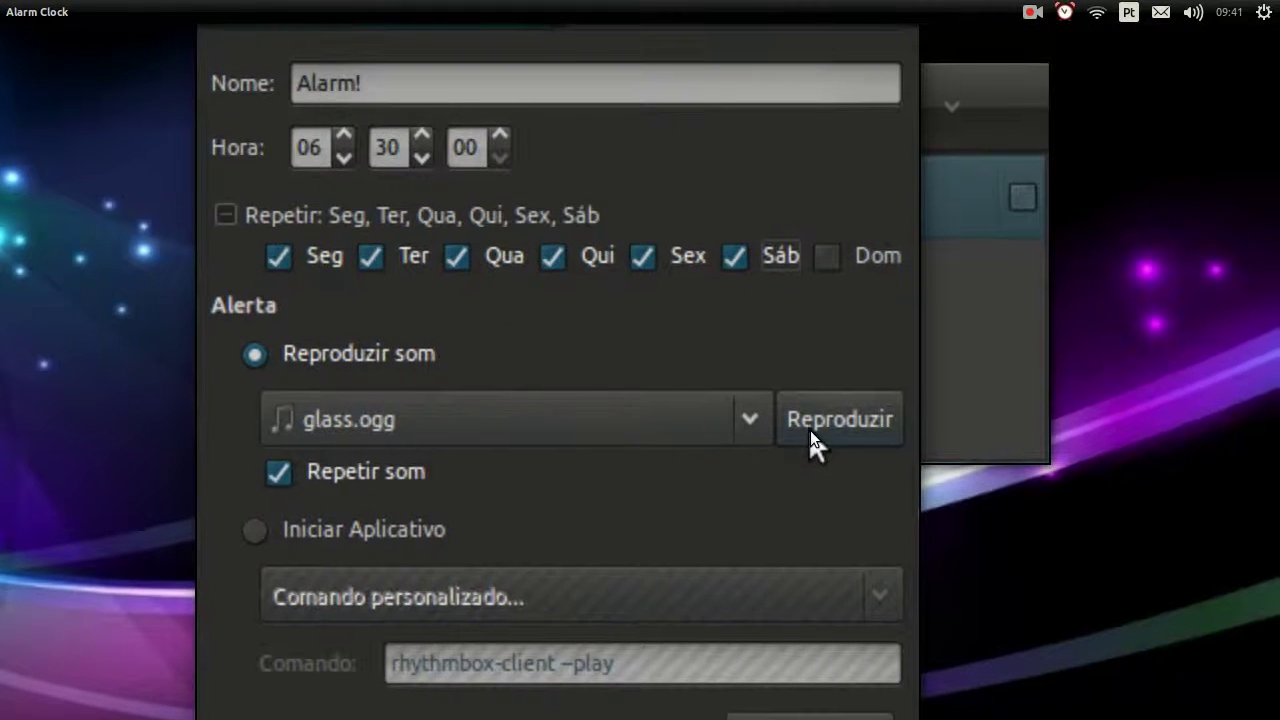
Set the 06:30 alarm's sound to drip.ogg and check the list of other available sounds
{"action": "scroll", "coordinate": [749, 420], "scroll_direction": "up", "scroll_amount": 1}
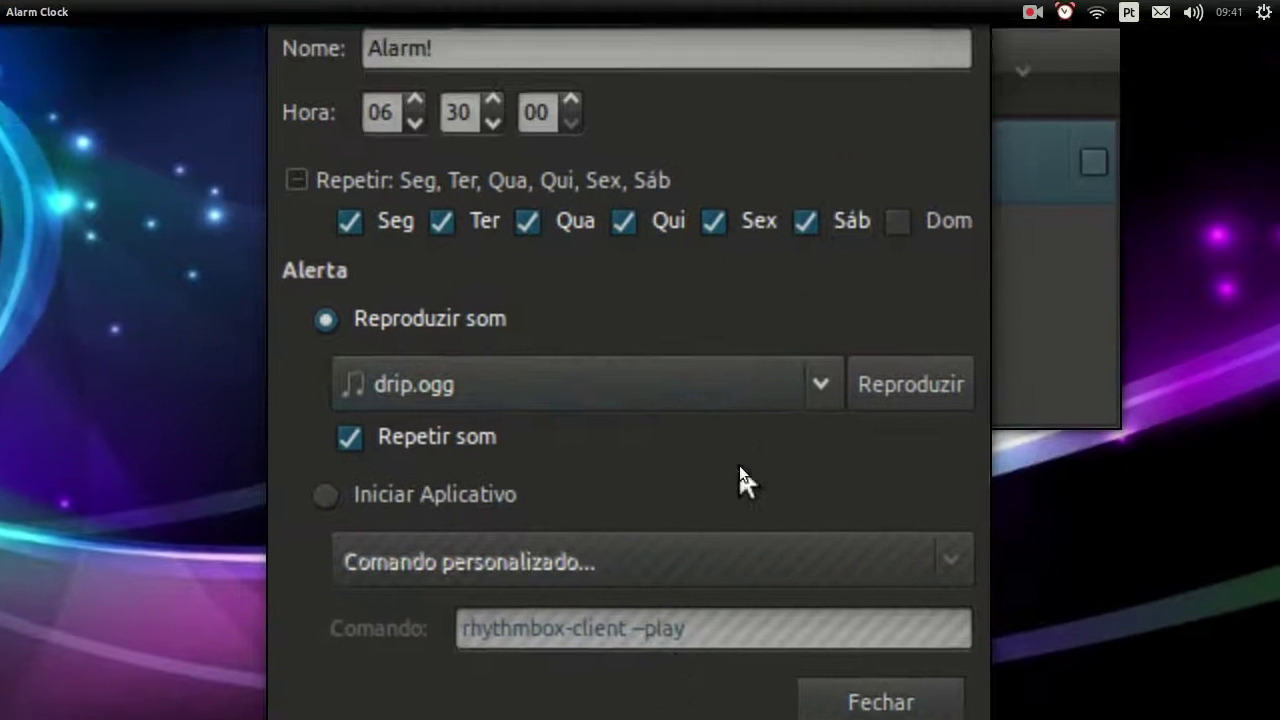
{"action": "left_click", "coordinate": [772, 429]}
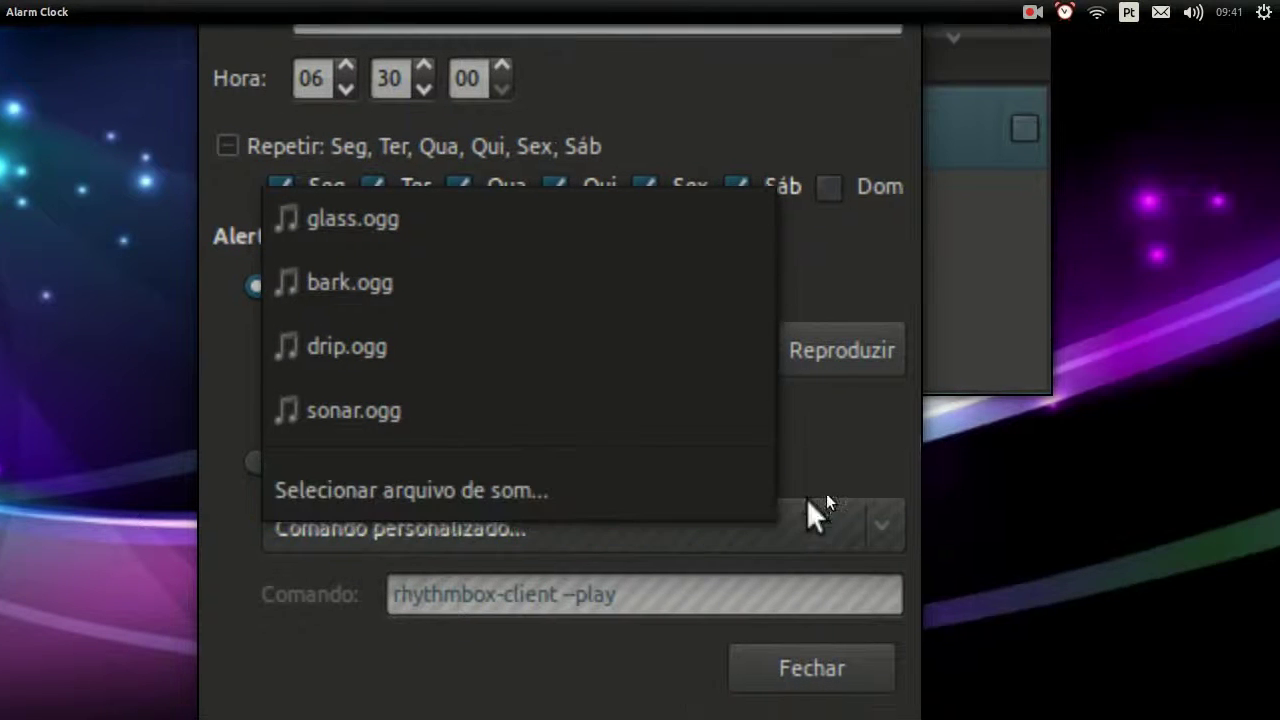
{"action": "left_click", "coordinate": [1029, 435]}
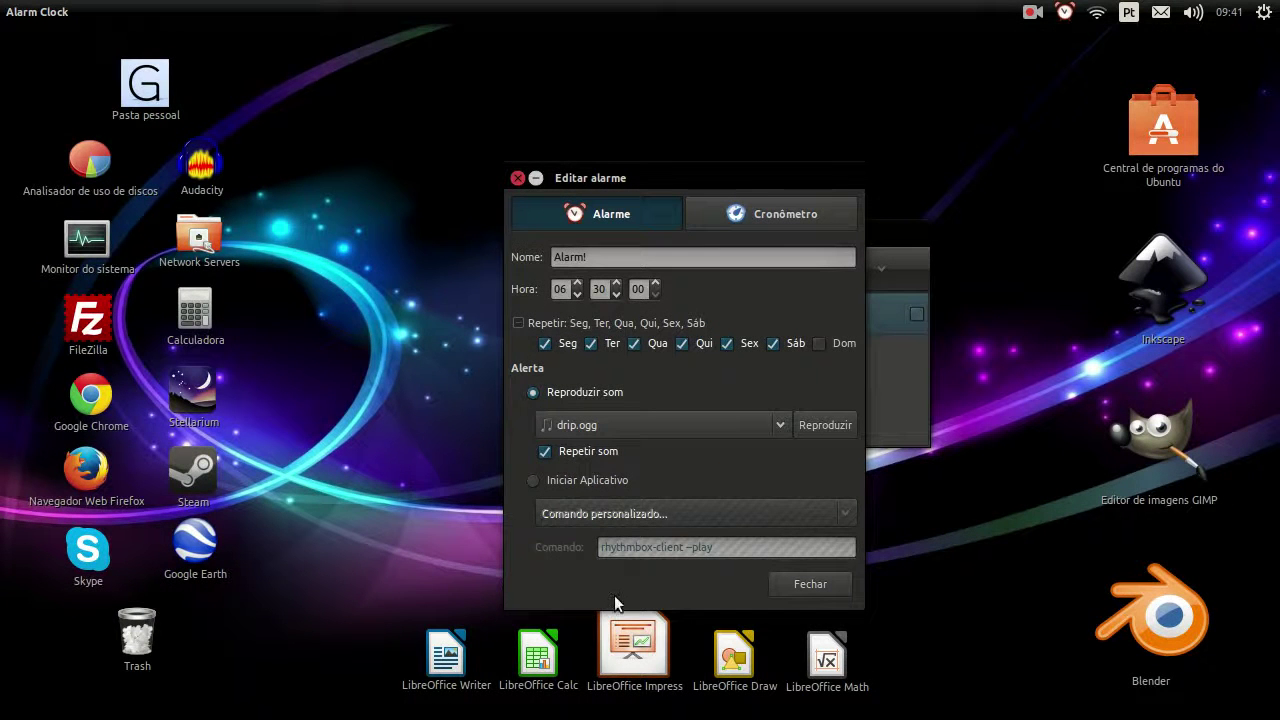
Try the Cronômetro type for the alarm, return it to Alarme and close the alarm editor
{"action": "left_click", "coordinate": [748, 216]}
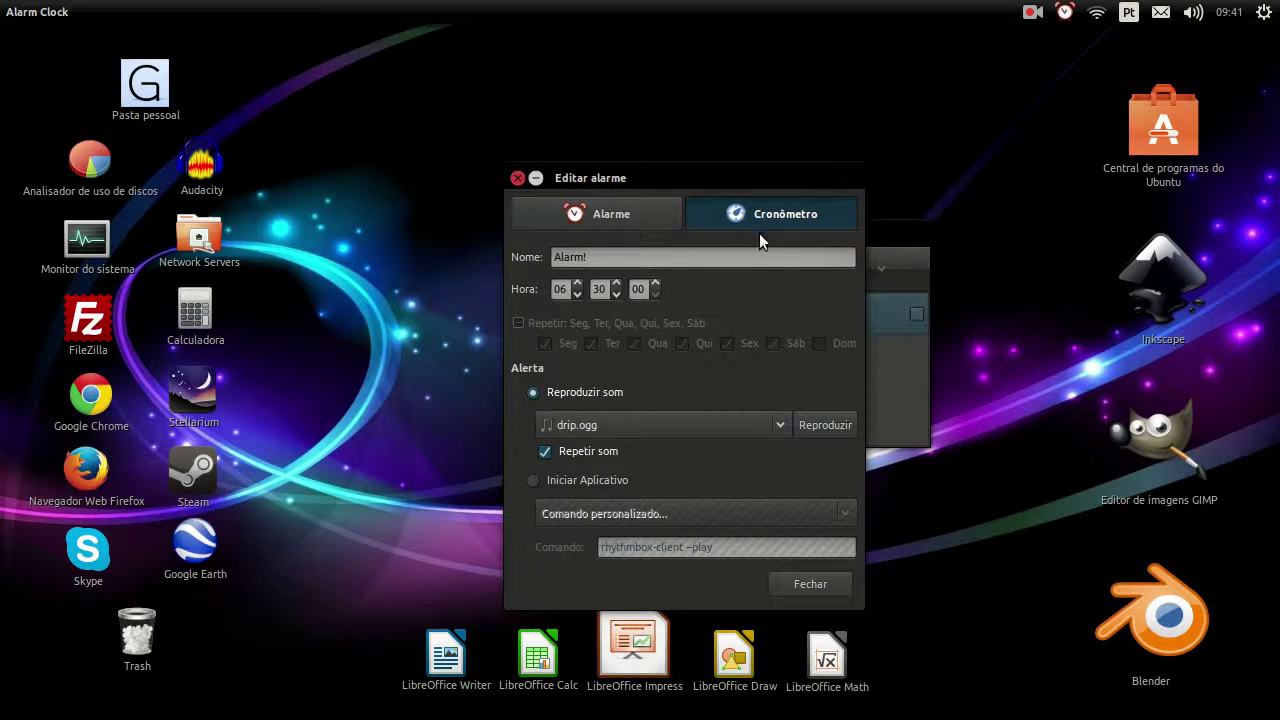
{"action": "left_click", "coordinate": [803, 218]}
{"action": "left_click", "coordinate": [576, 216]}
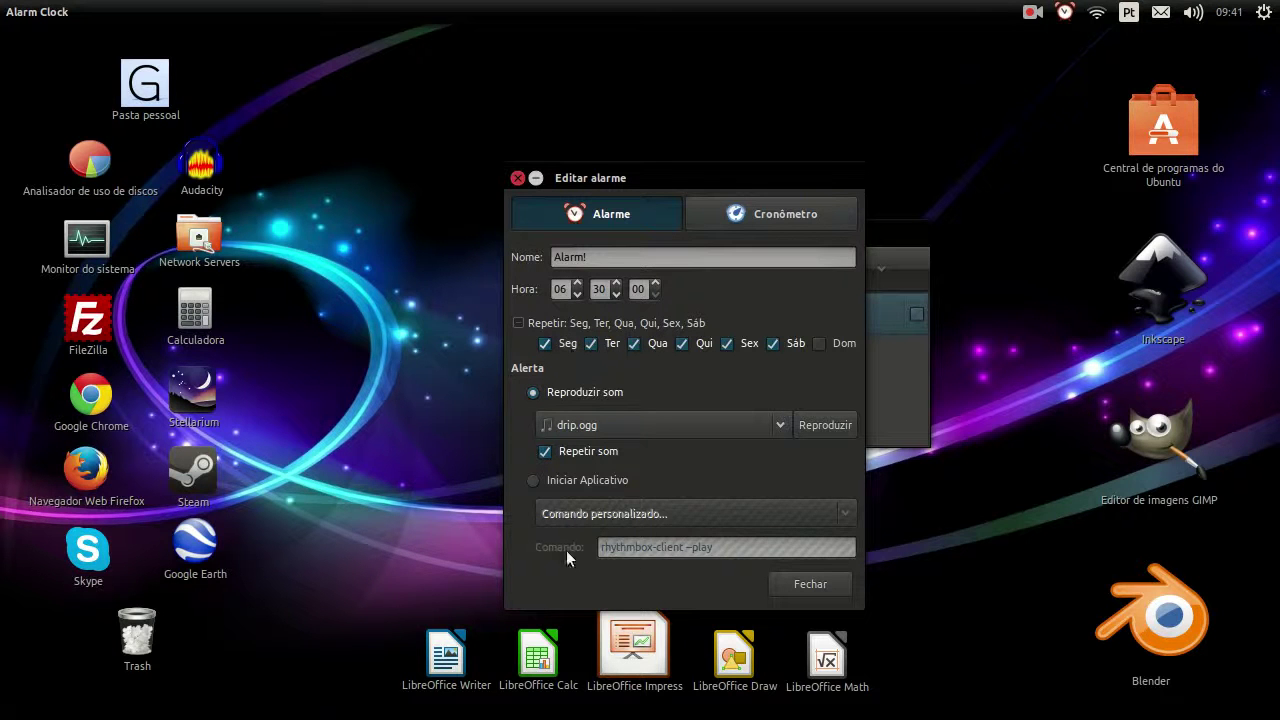
{"action": "left_click", "coordinate": [786, 581]}
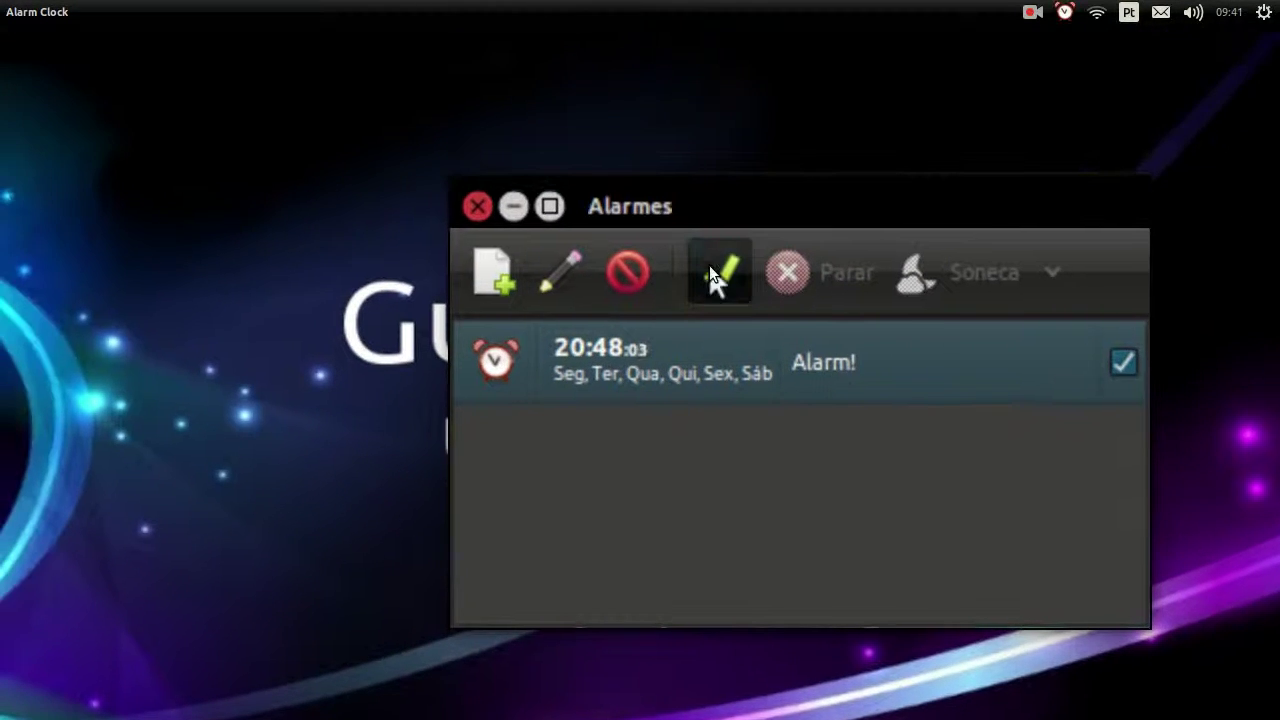
Turn the repeating 06:30 alarm off and on again and close the alarms list
{"action": "left_click", "coordinate": [709, 265]}
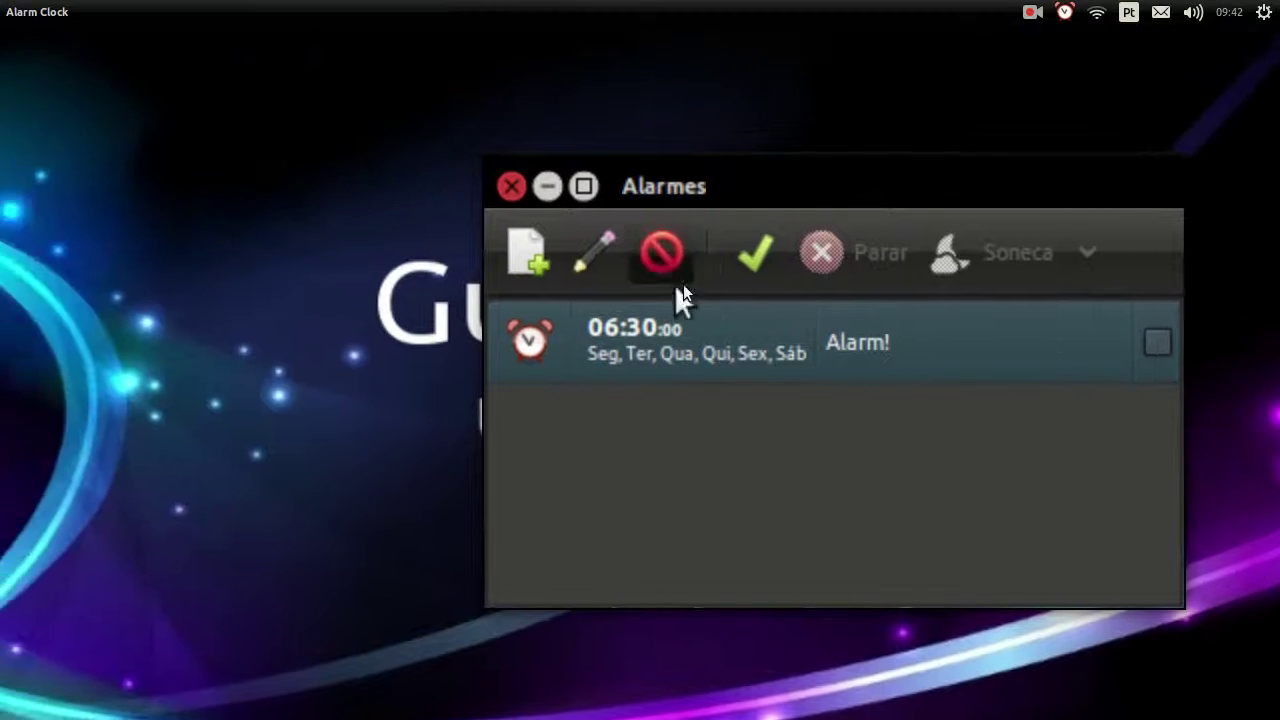
{"action": "left_click", "coordinate": [512, 222]}
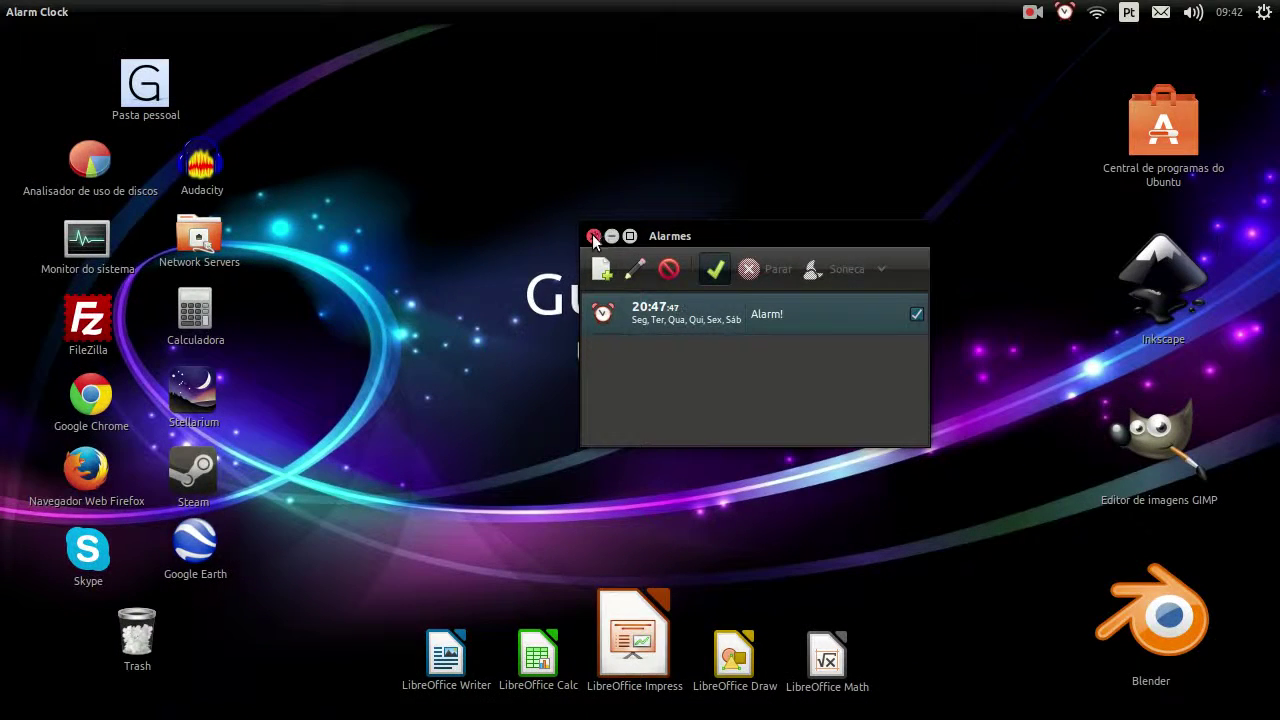
{"action": "left_click", "coordinate": [593, 237]}
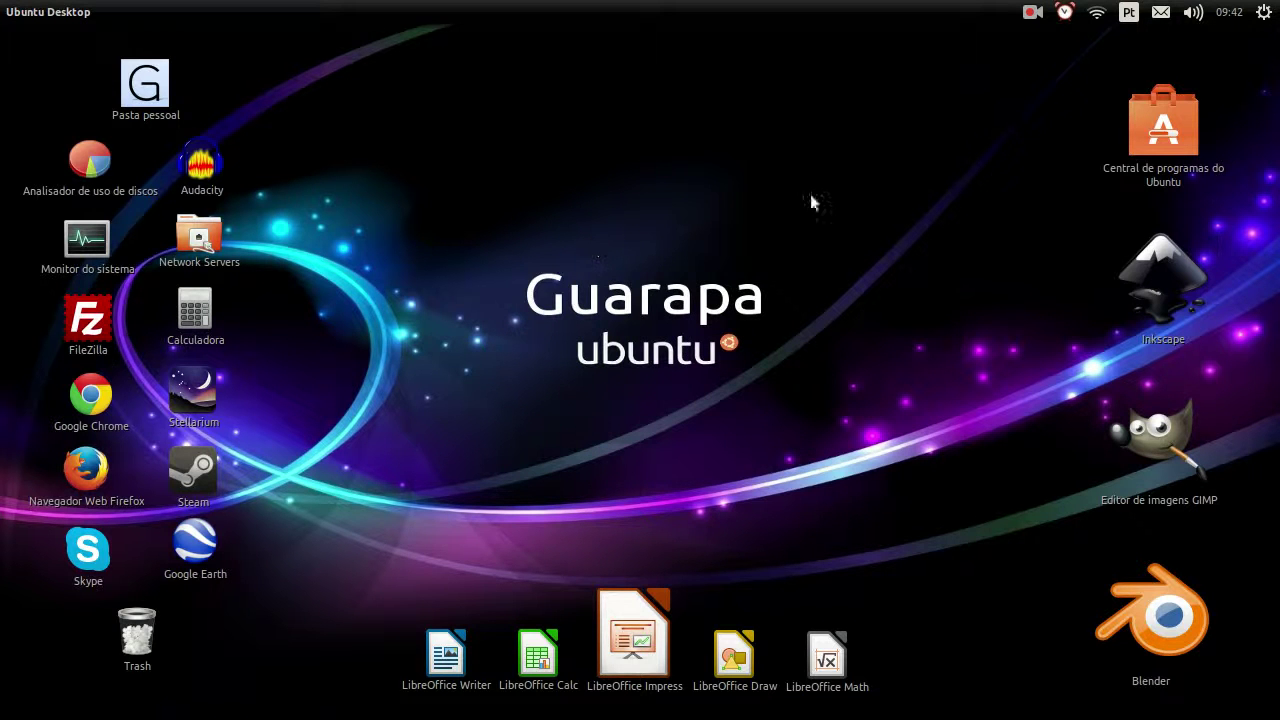
Show the alarms list again from the Alarm Clock indicator and close it
{"action": "left_click", "coordinate": [1065, 13]}
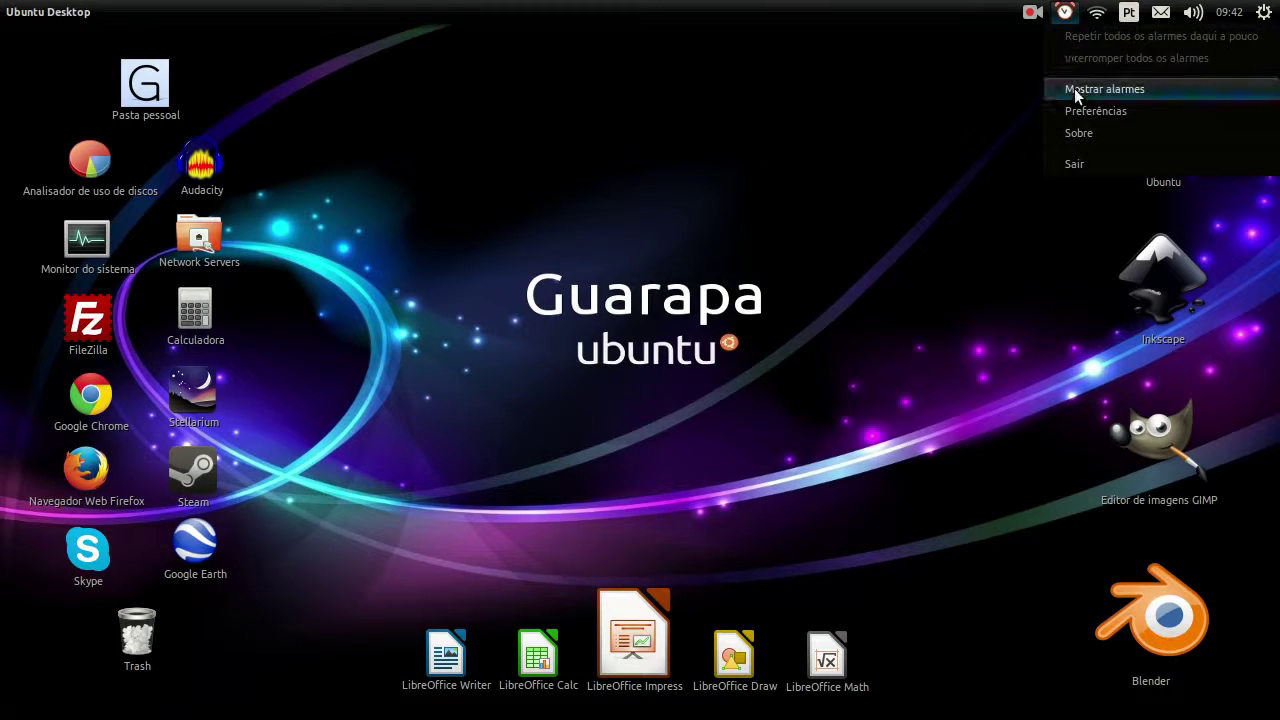
{"action": "left_click", "coordinate": [1074, 88]}
{"action": "left_click", "coordinate": [594, 236]}
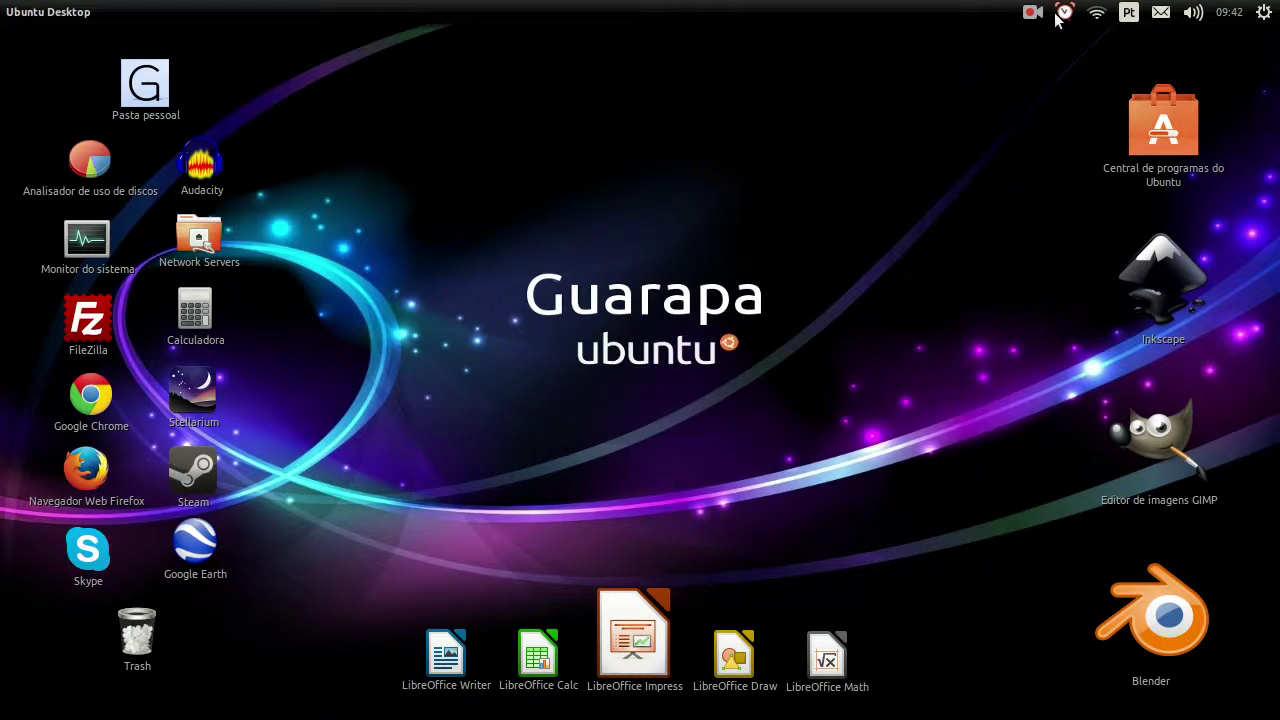
Launch Relógios do GNOME from the application search and show its Alarme view
{"action": "mouse_move", "coordinate": [2, 514]}
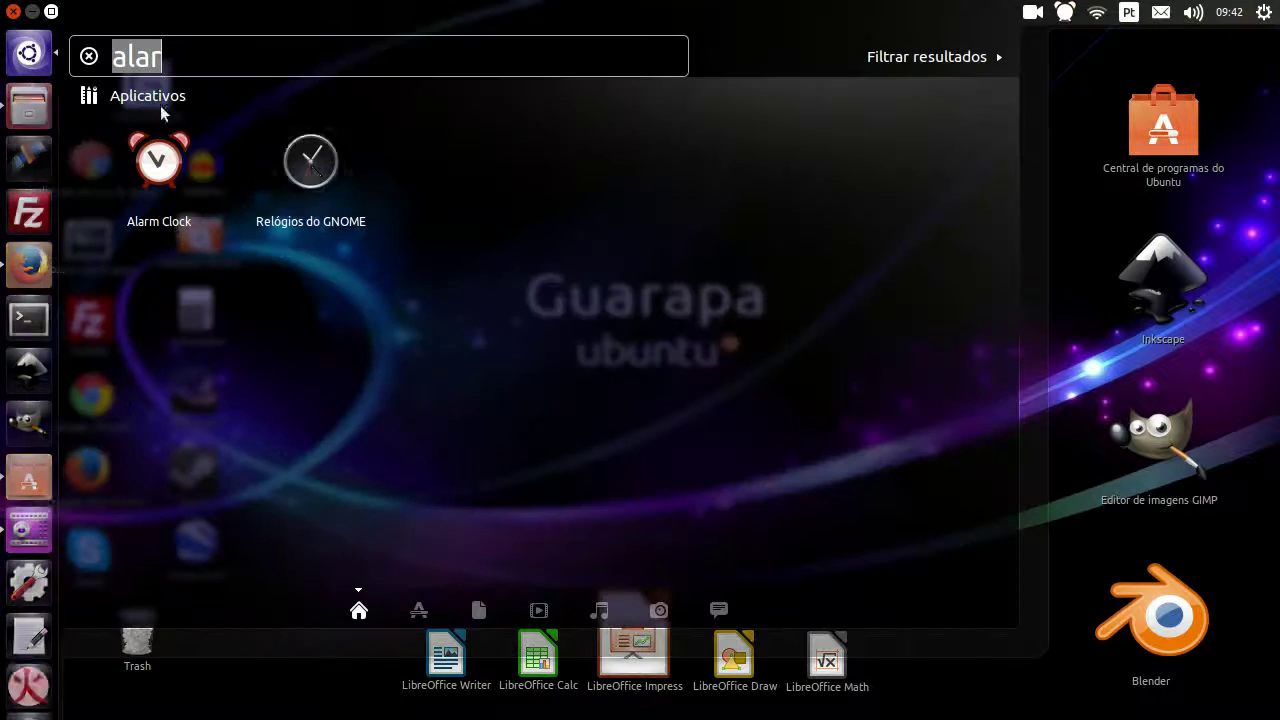
{"action": "left_click", "coordinate": [29, 53]}
{"action": "left_click", "coordinate": [312, 172]}
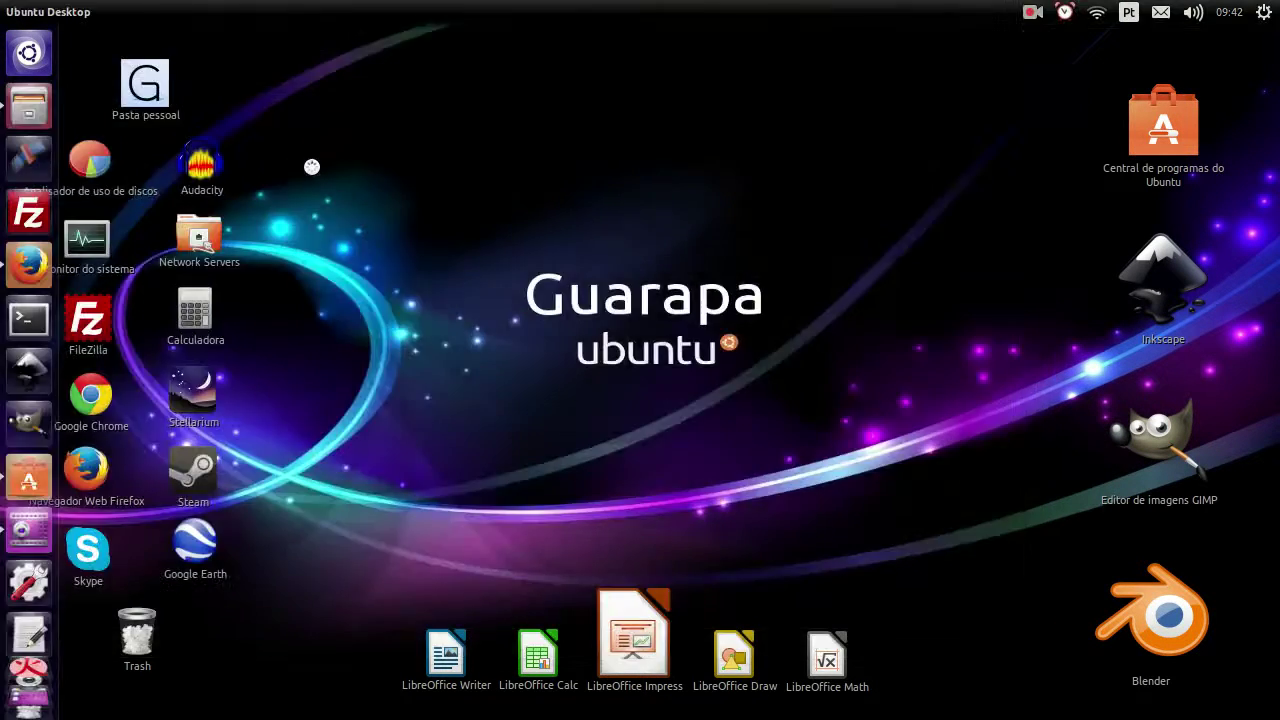
{"action": "left_click", "coordinate": [781, 45]}
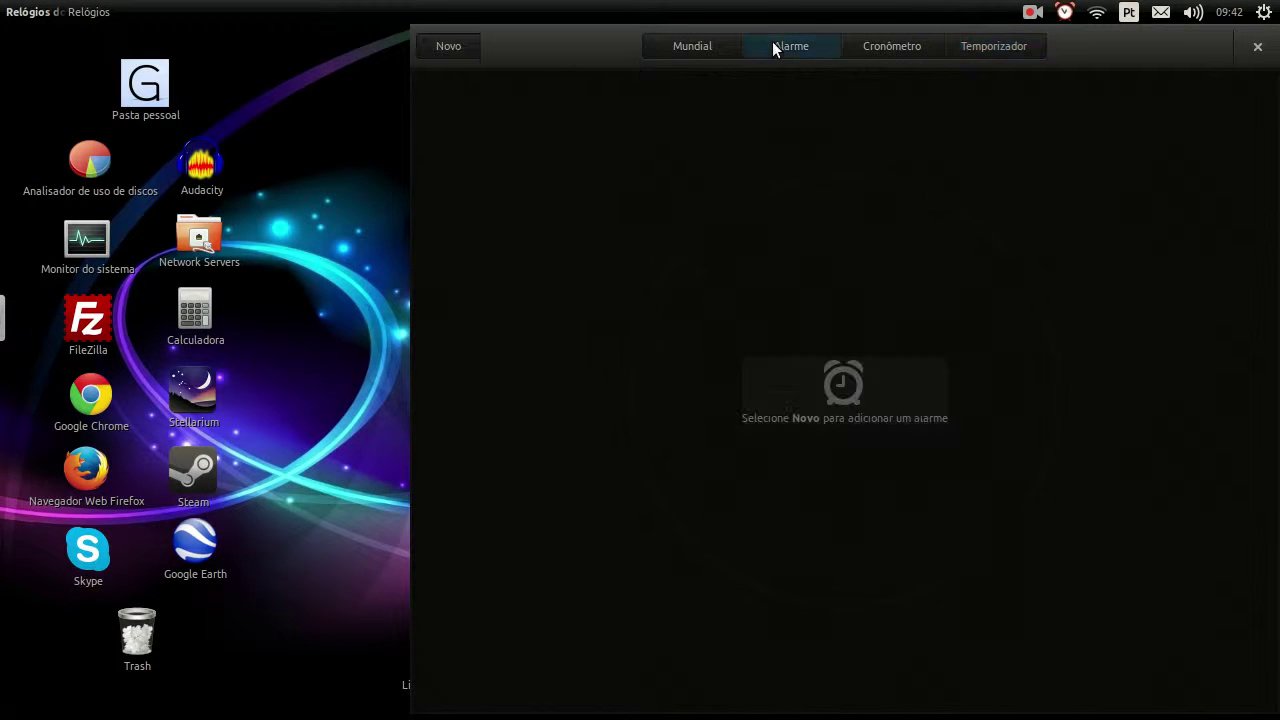
Maximize the Relógios do GNOME window and minimize it to the launcher
{"action": "left_click_drag", "start_coordinate": [1200, 62], "coordinate": [937, 64]}
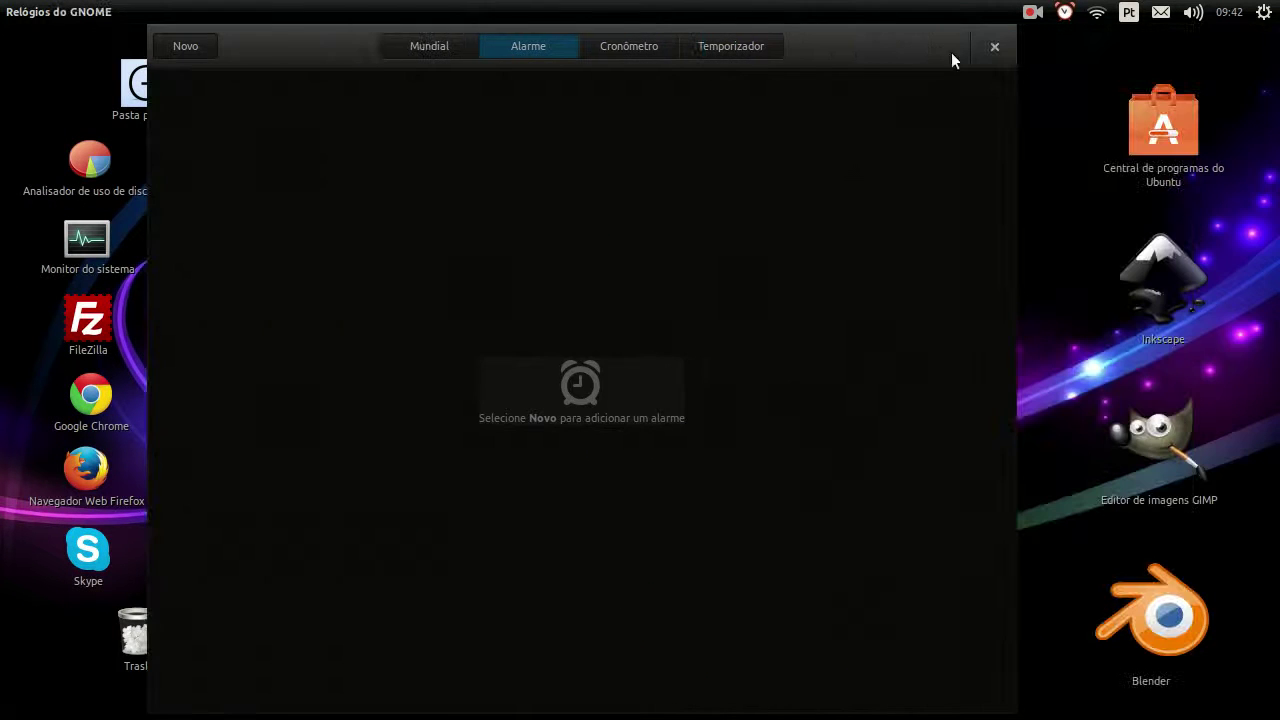
{"action": "double_click", "coordinate": [878, 60]}
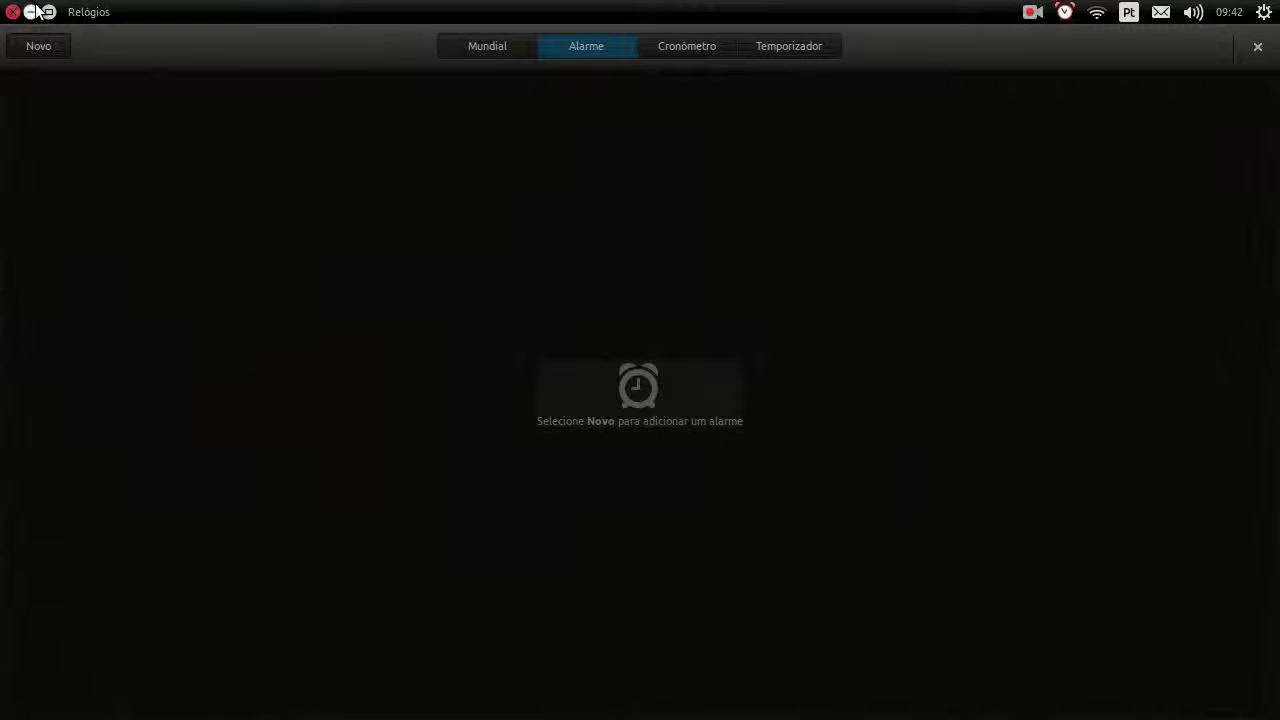
{"action": "left_click", "coordinate": [29, 11]}
{"action": "mouse_move", "coordinate": [10, 325]}
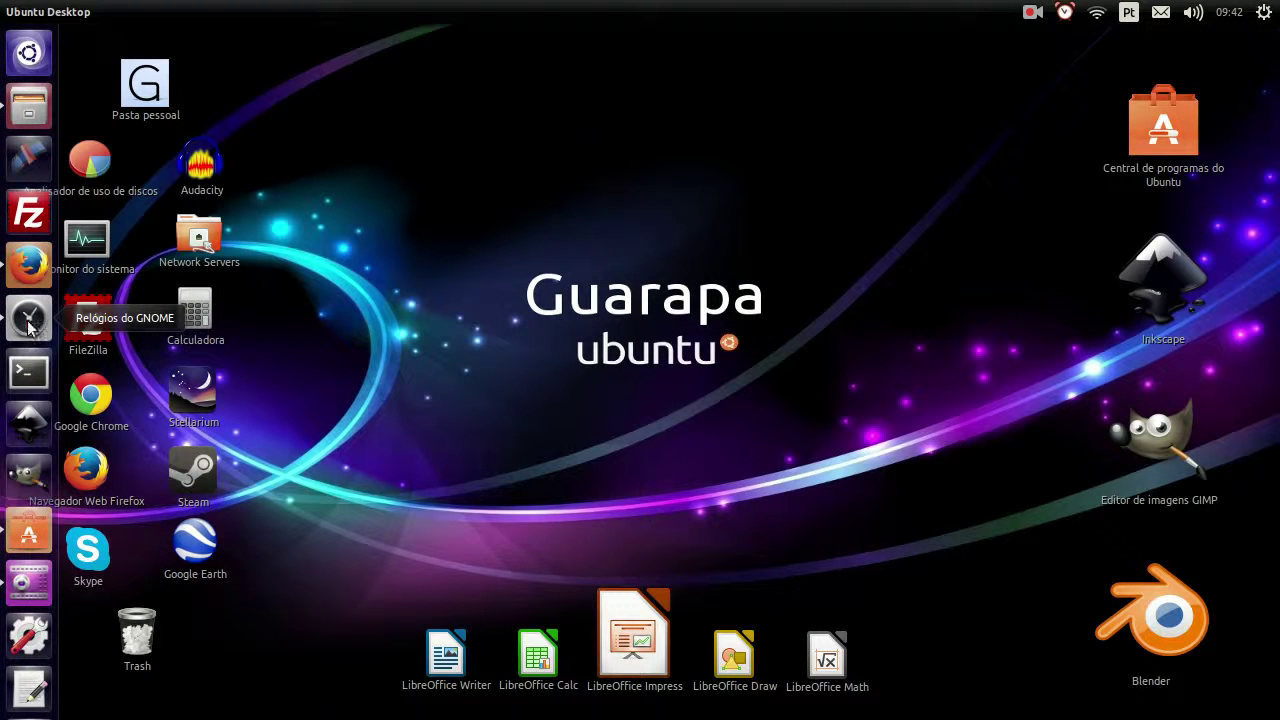